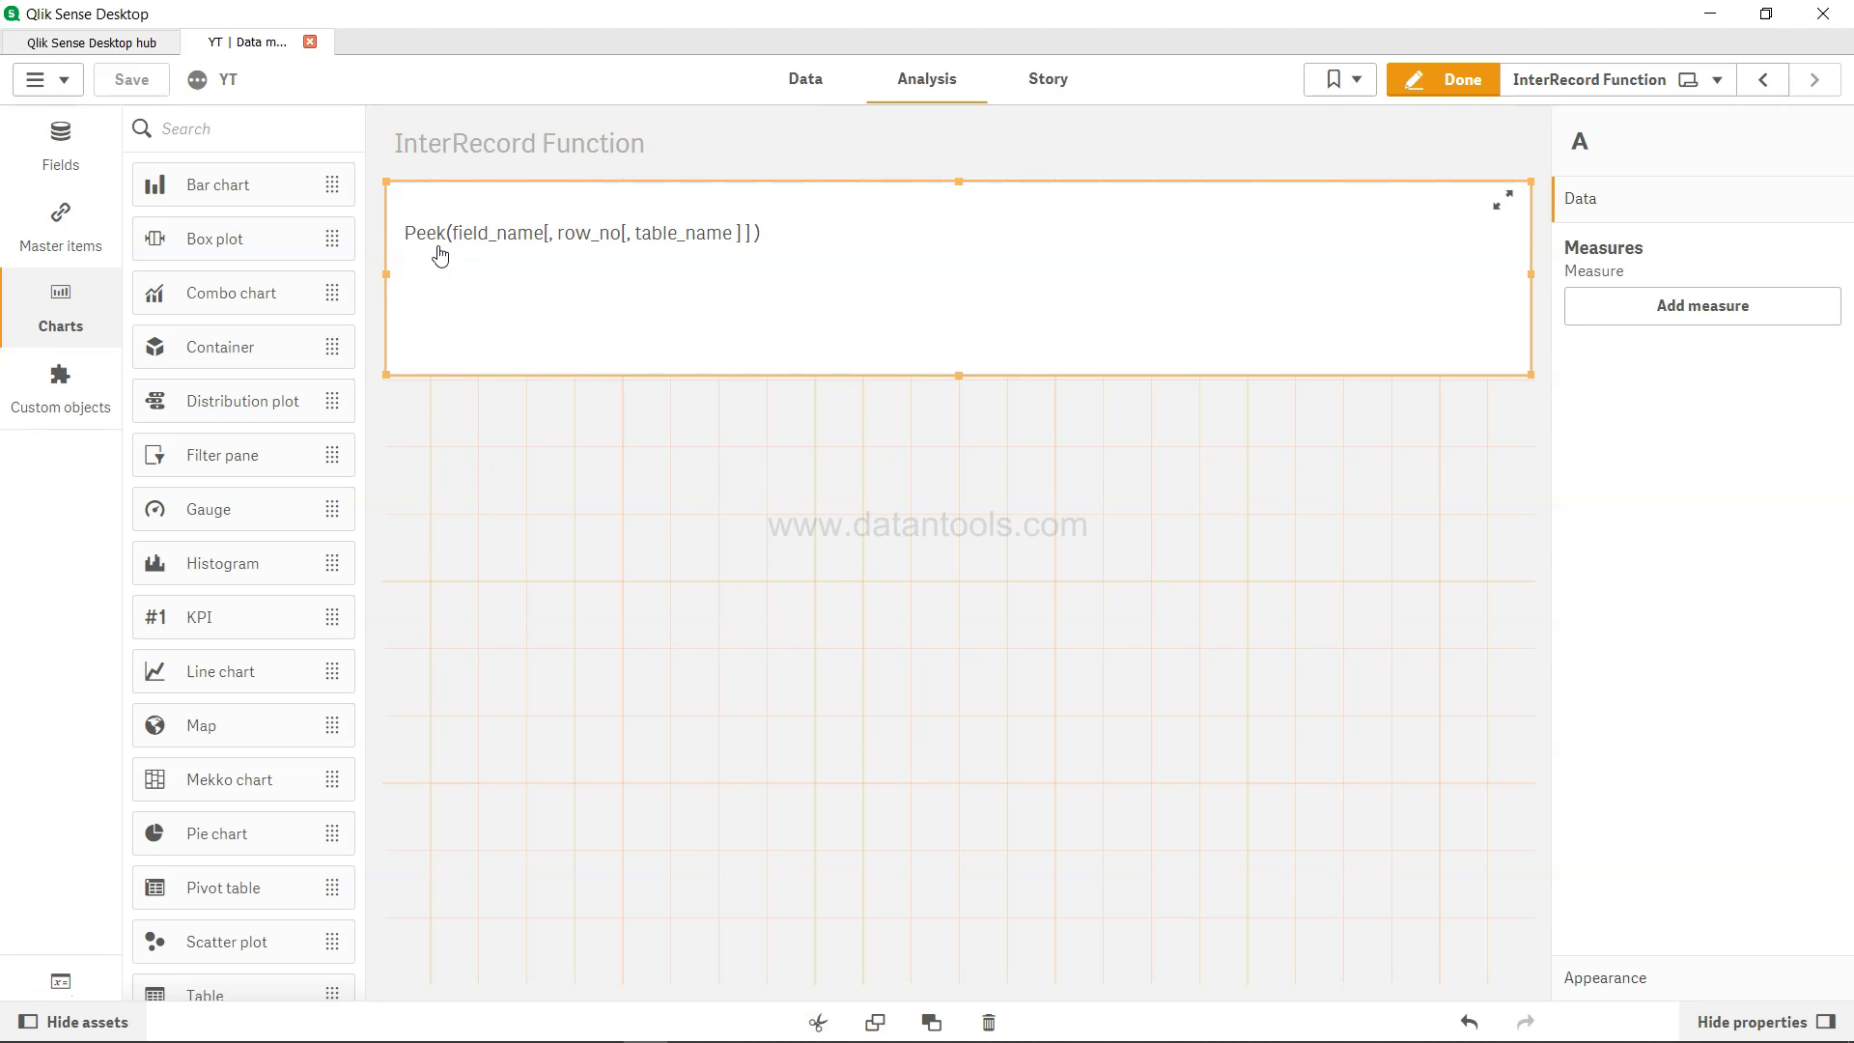
Step: Leave the InterRecord Function sheet for the data load editor showing the OrderData script
left_click(807, 81)
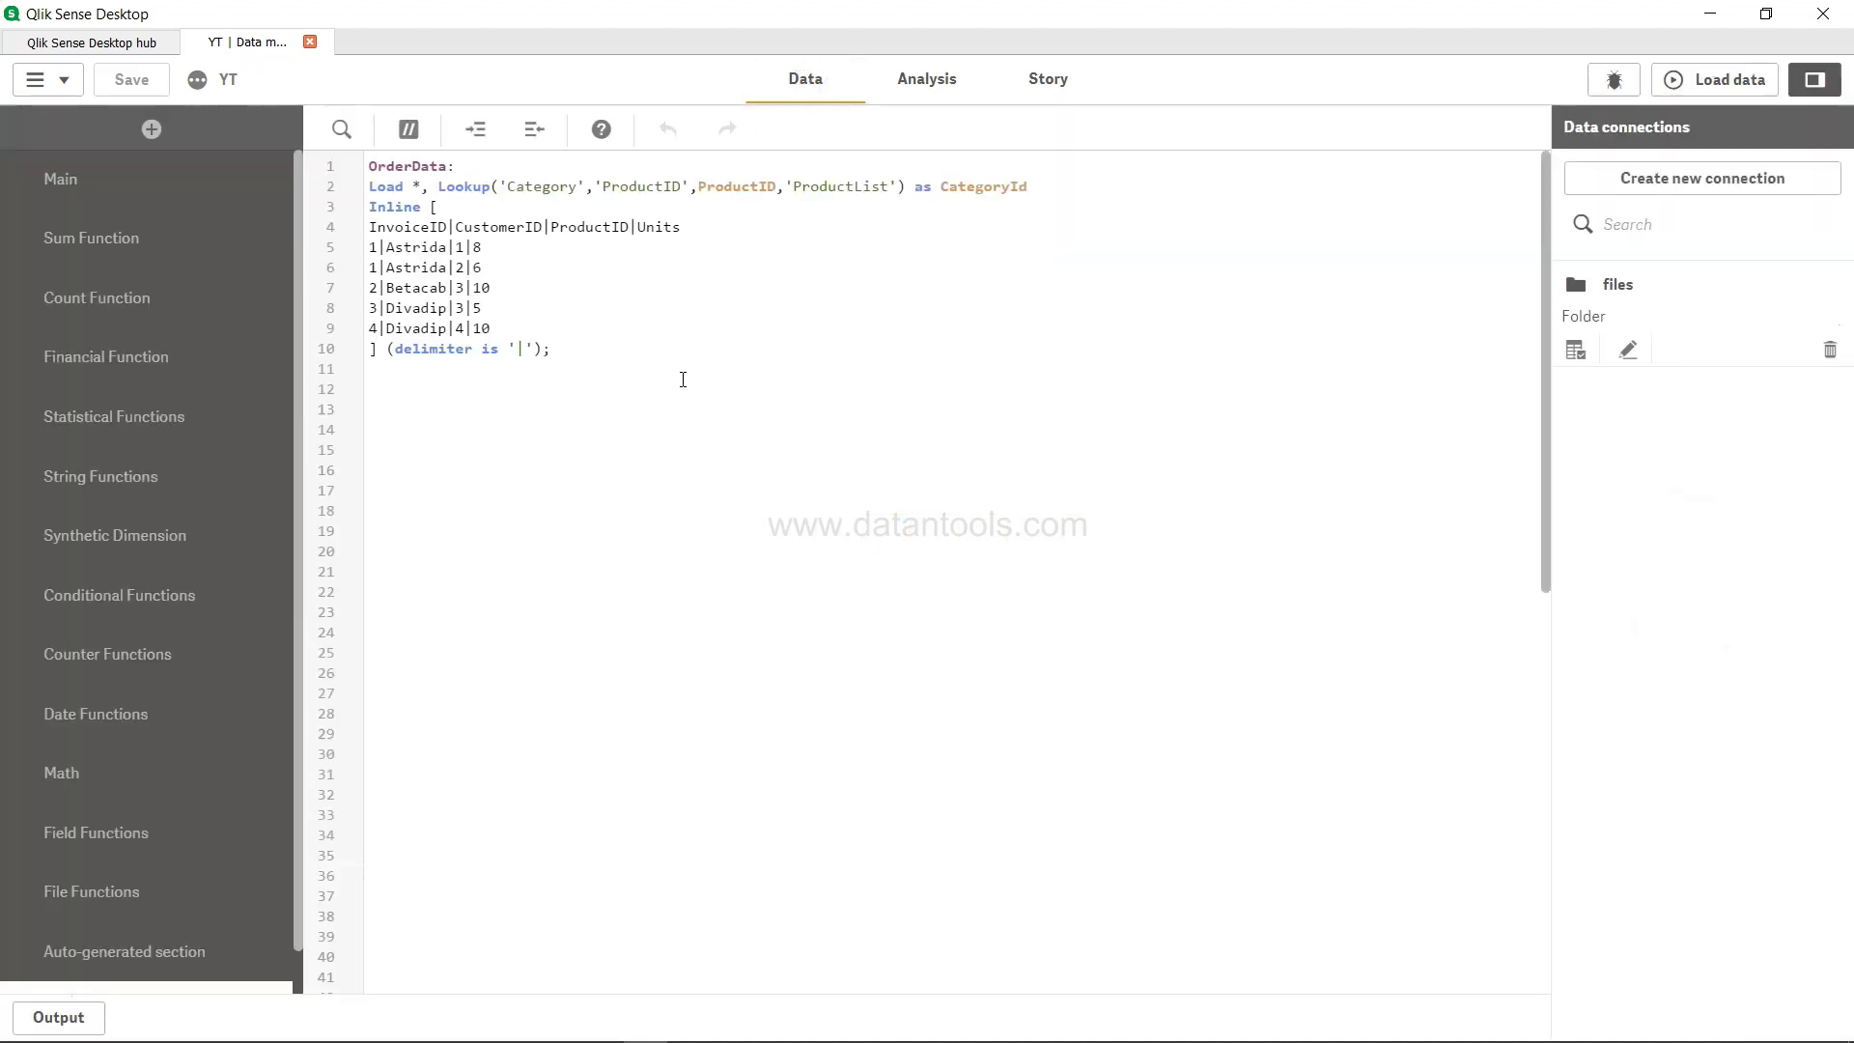
Step: Remove the Lookup(...) as CategoryId expression from the OrderData load and save the script
left_click_drag(583, 345, 1040, 181)
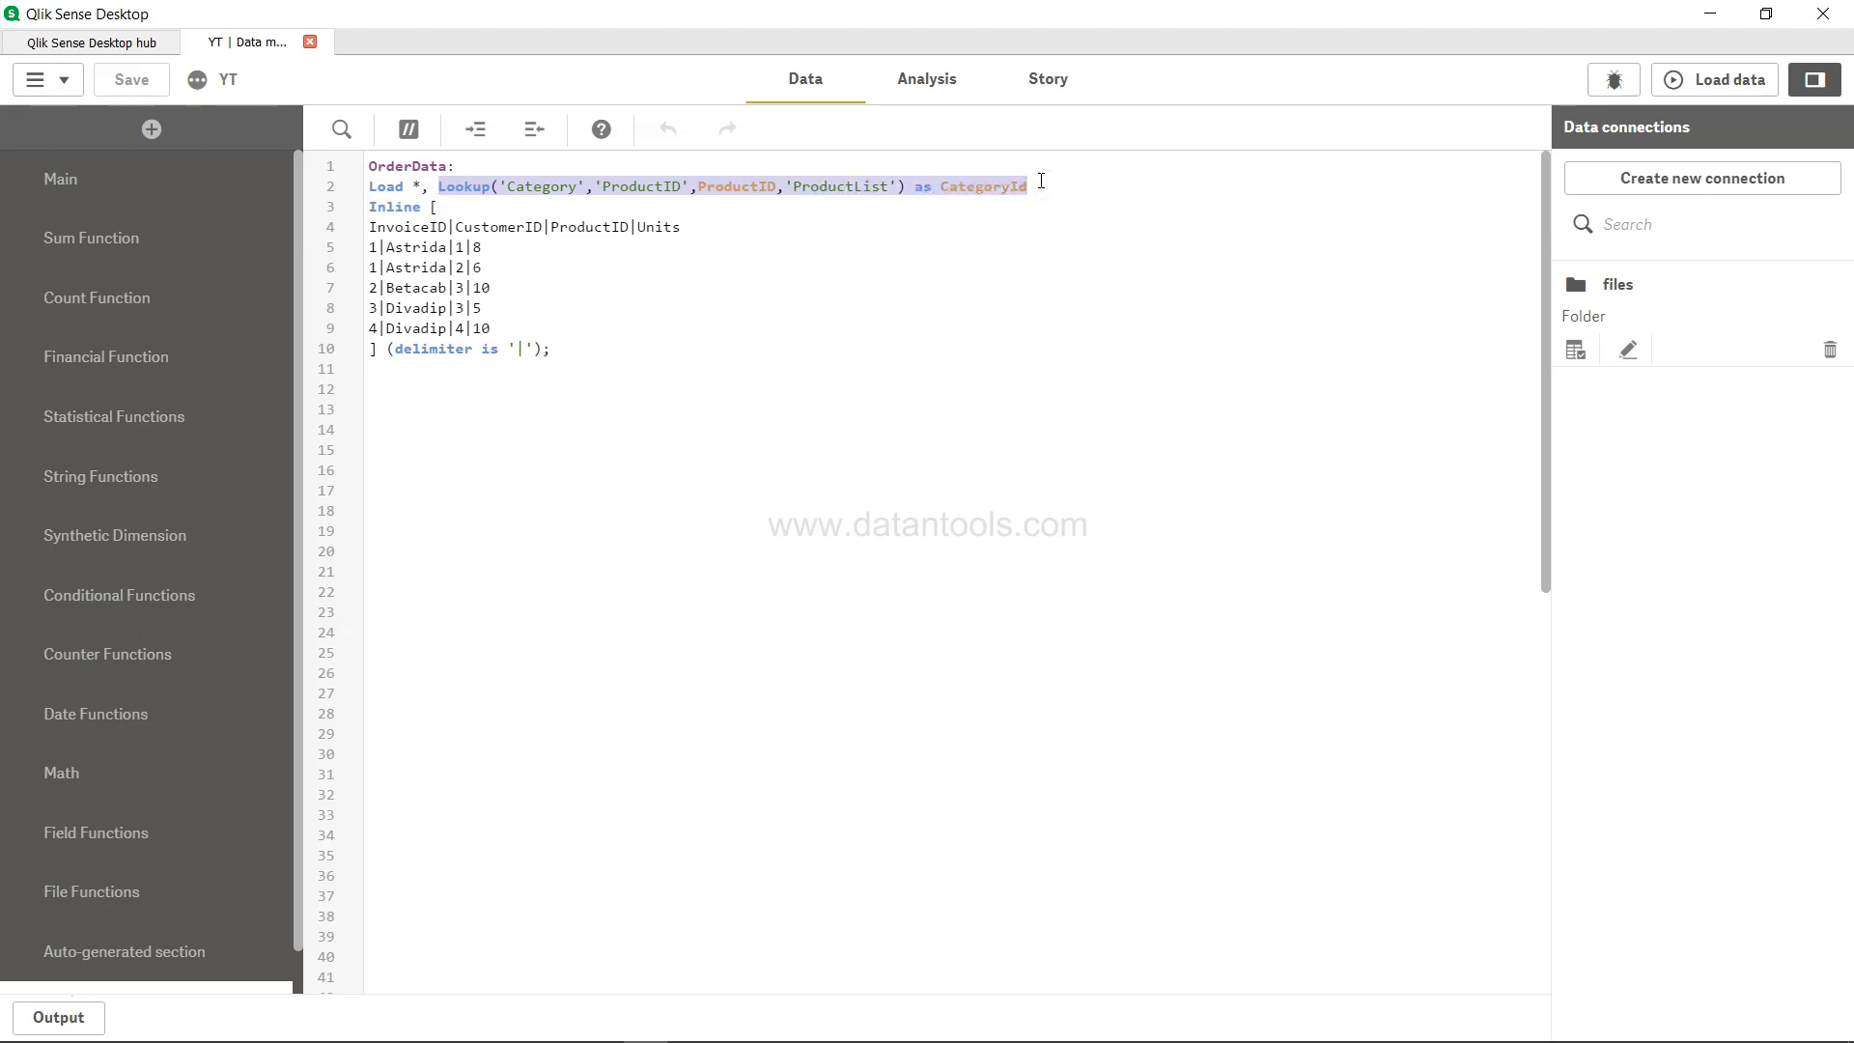
key("BackSpace")
key("BackSpace")
key("BackSpace")
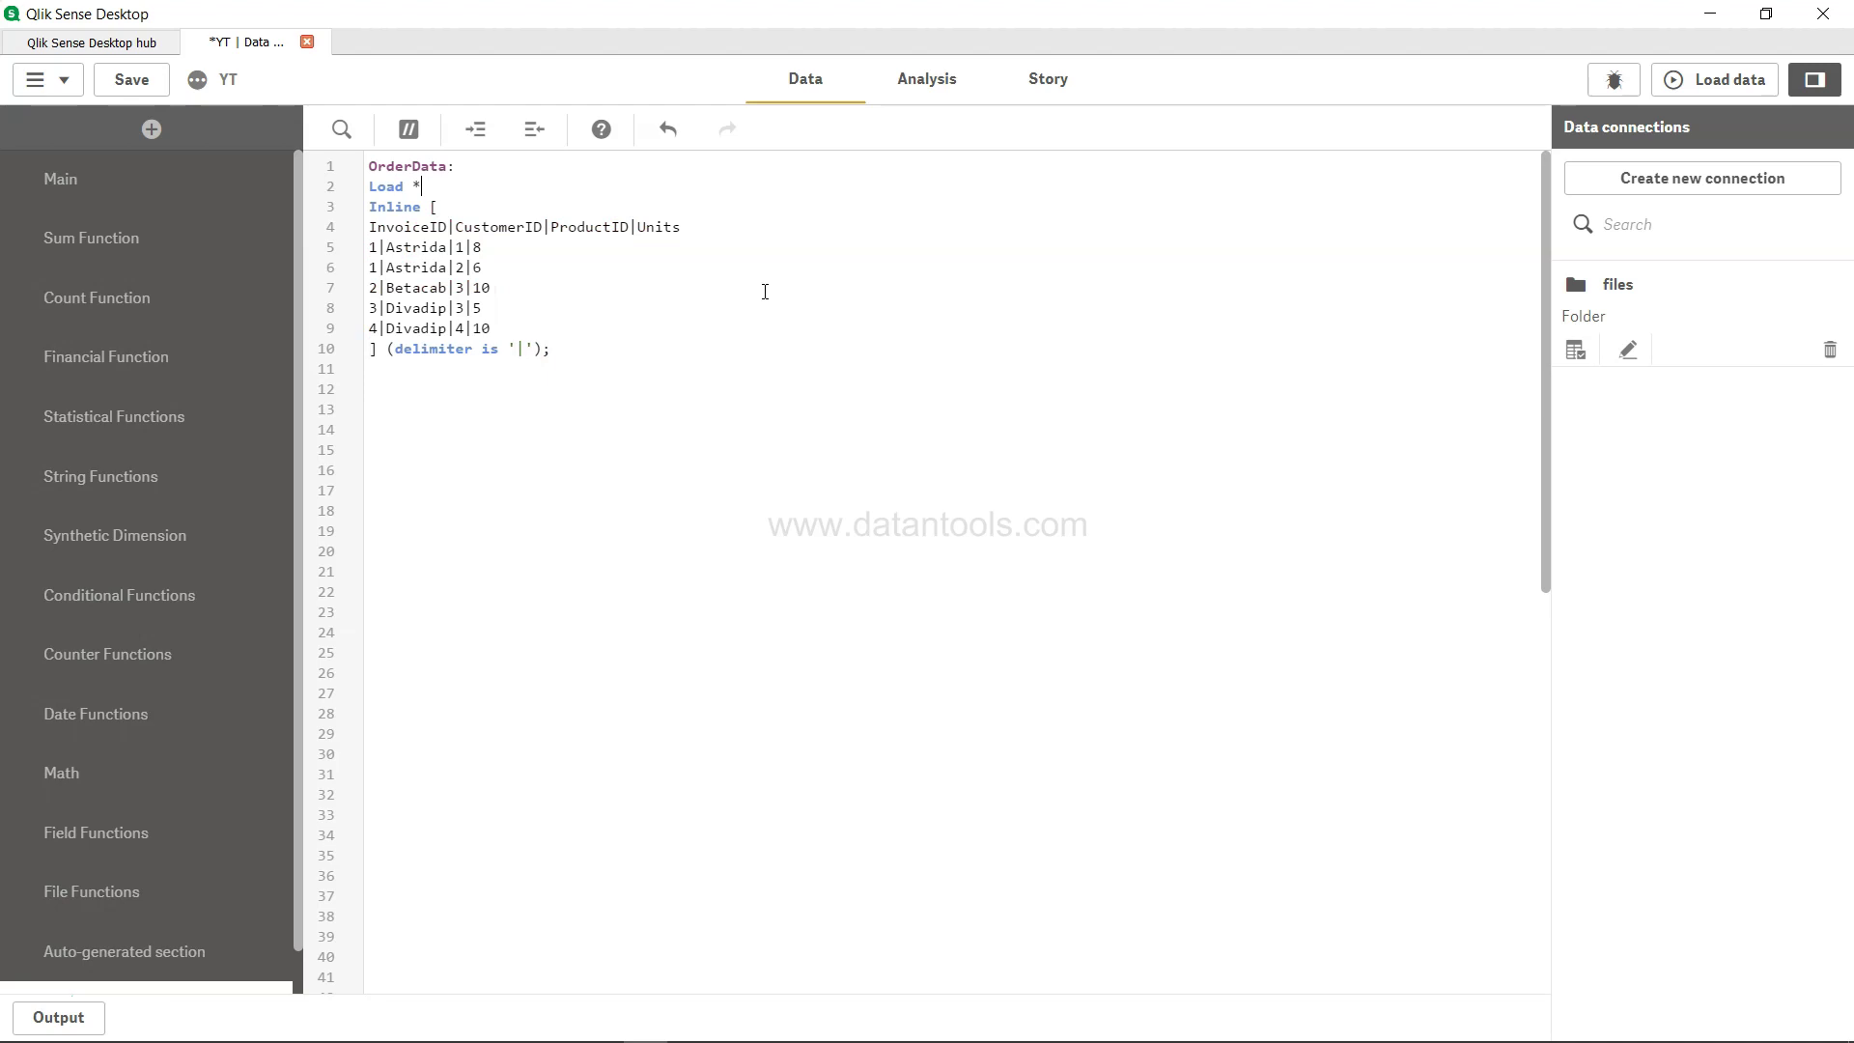
left_click(133, 80)
Step: Highlight the inline data header and Units rows, then place the caret after the OrderData load
left_click_drag(371, 228, 675, 323)
left_click(675, 326)
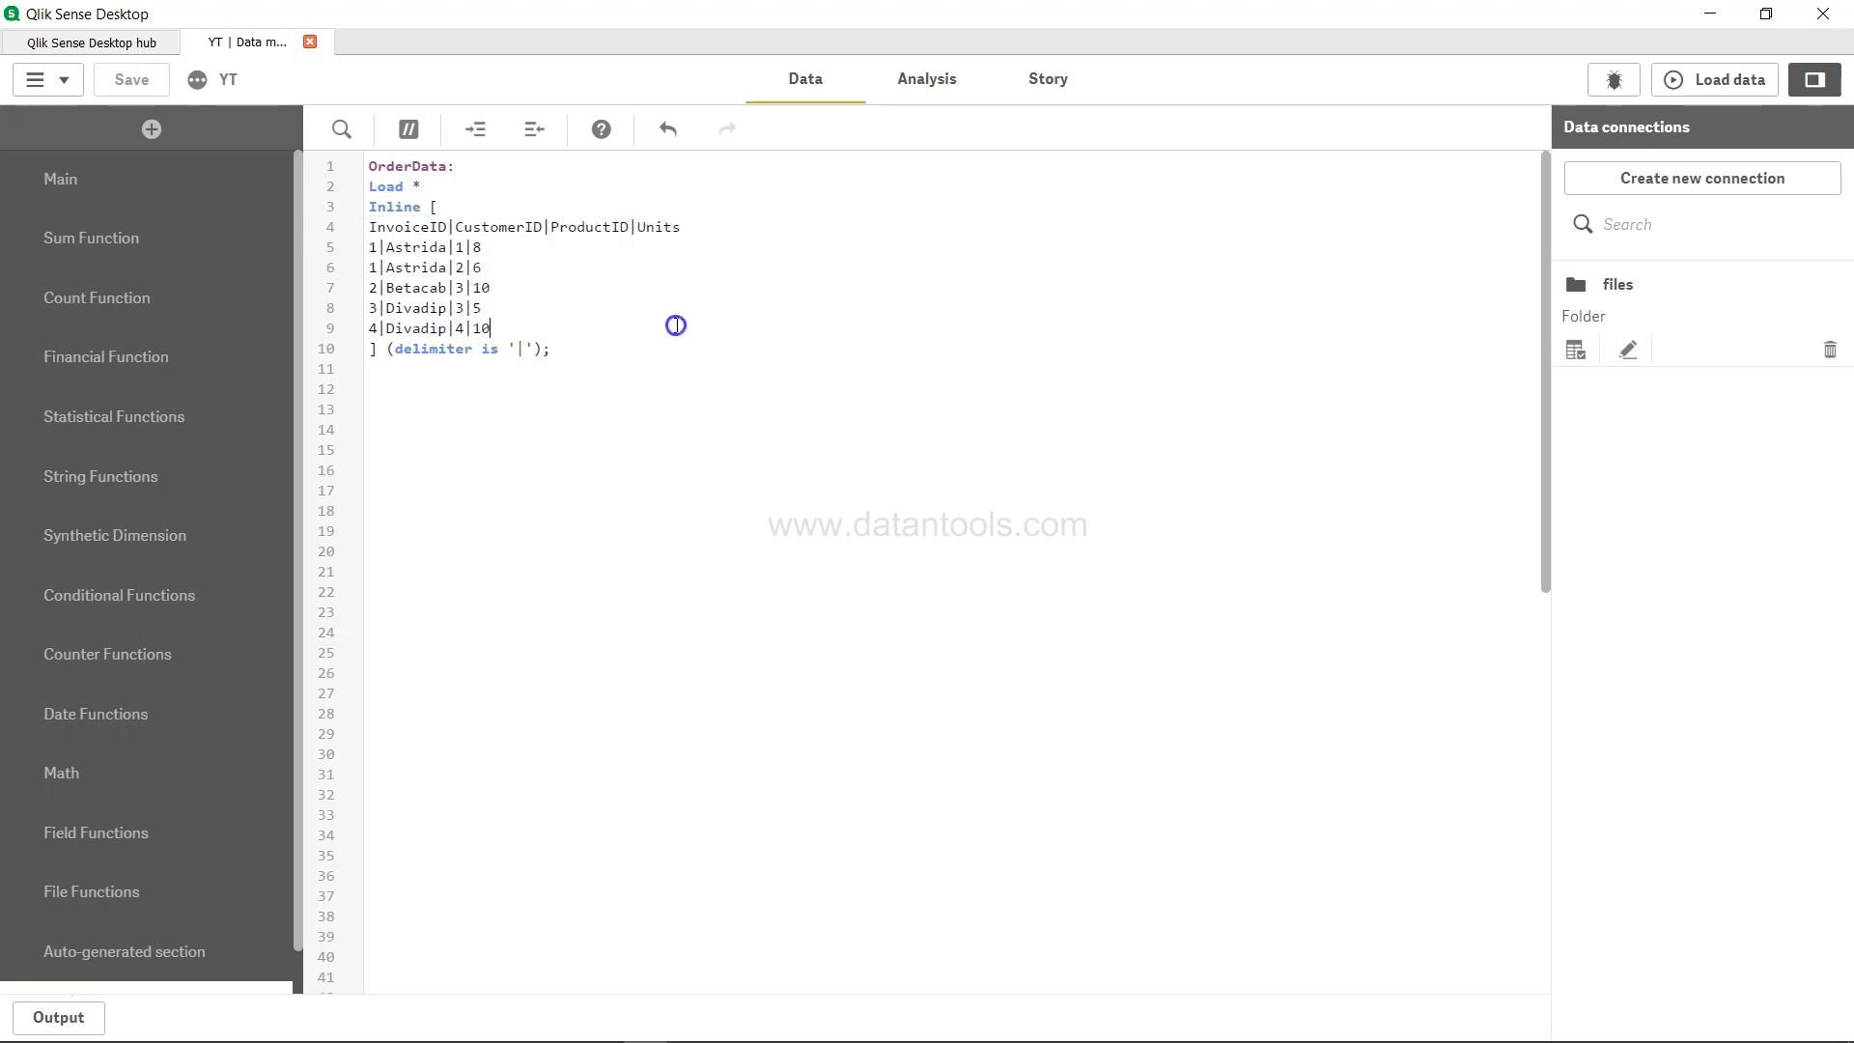
left_click_drag(640, 224, 695, 248)
left_click(543, 301)
left_click(488, 242)
left_click(578, 348)
Step: Add peek_unit: Load Units, Peek(Units,0) as Peeked_unit Resident OrderData; then save and reload
key("Return")
key("Return")
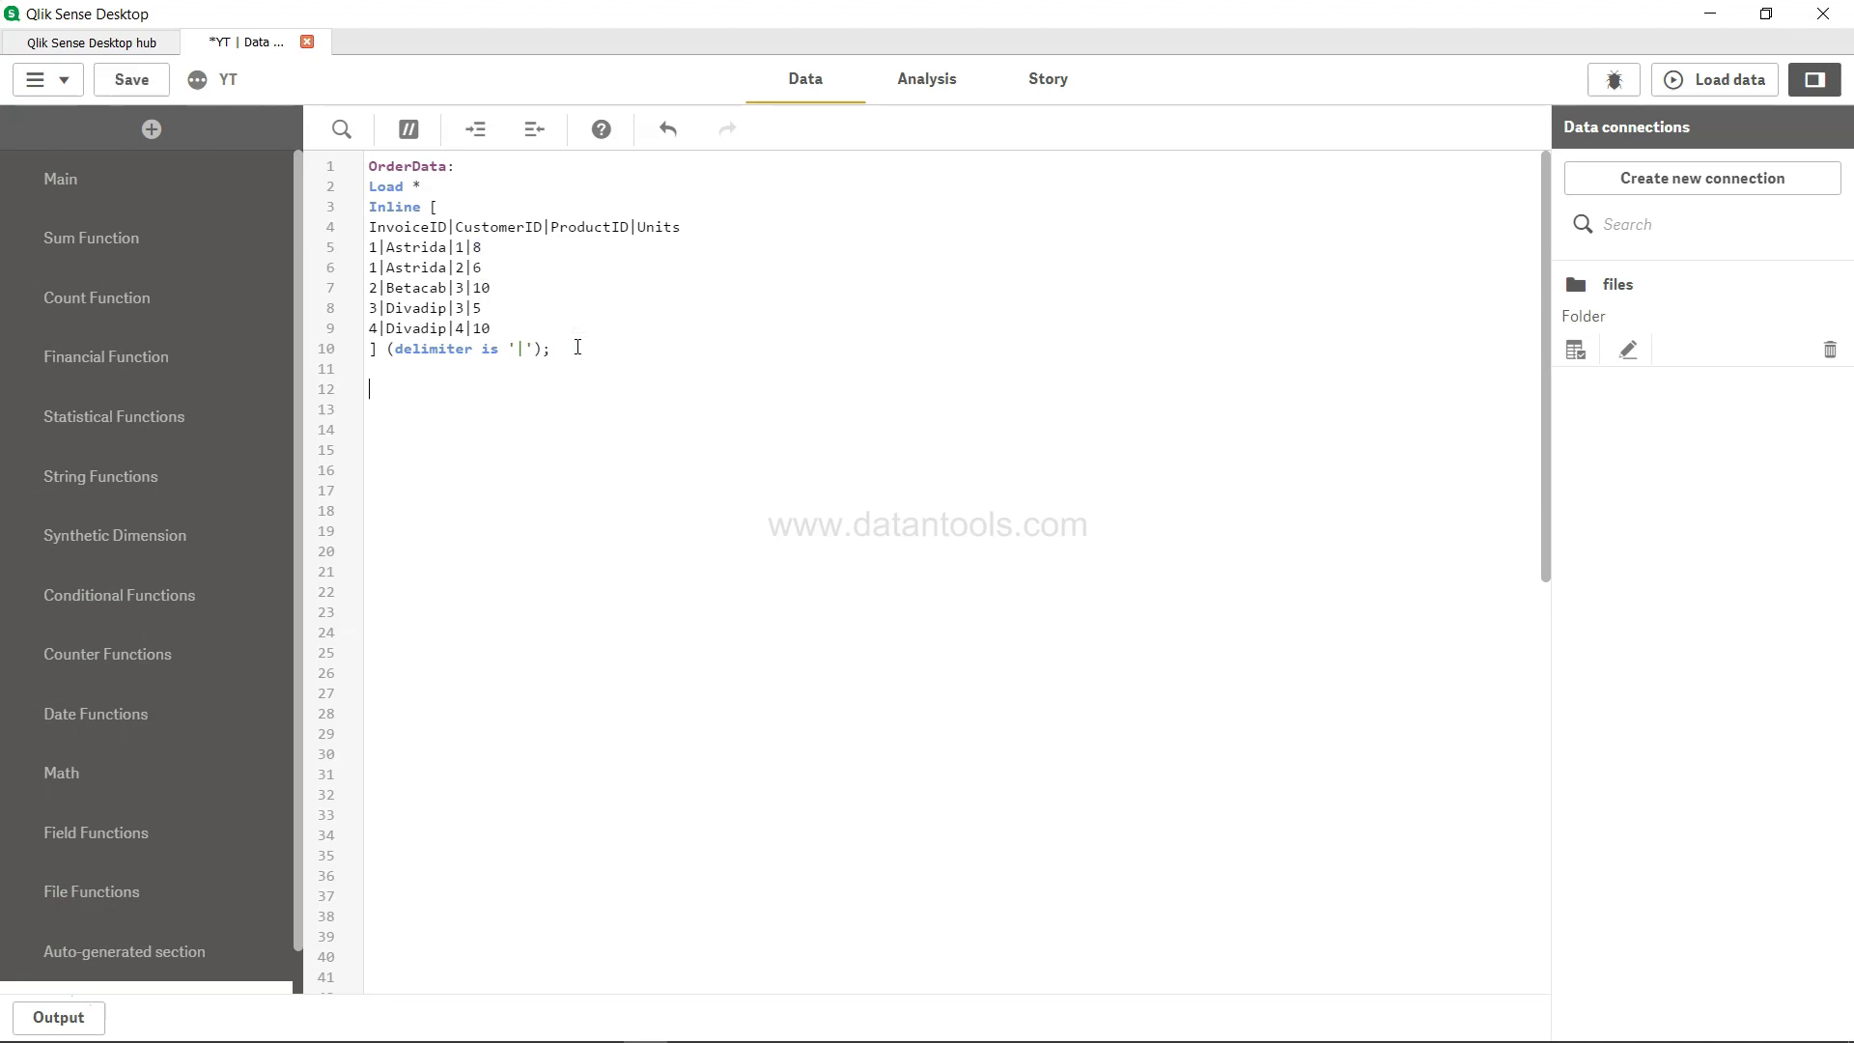
type("P")
type("eek")
type("_ta")
key("BackSpace")
key("BackSpace")
type("unit:")
key("Return")
type("Load")
type("Units, Peek(")
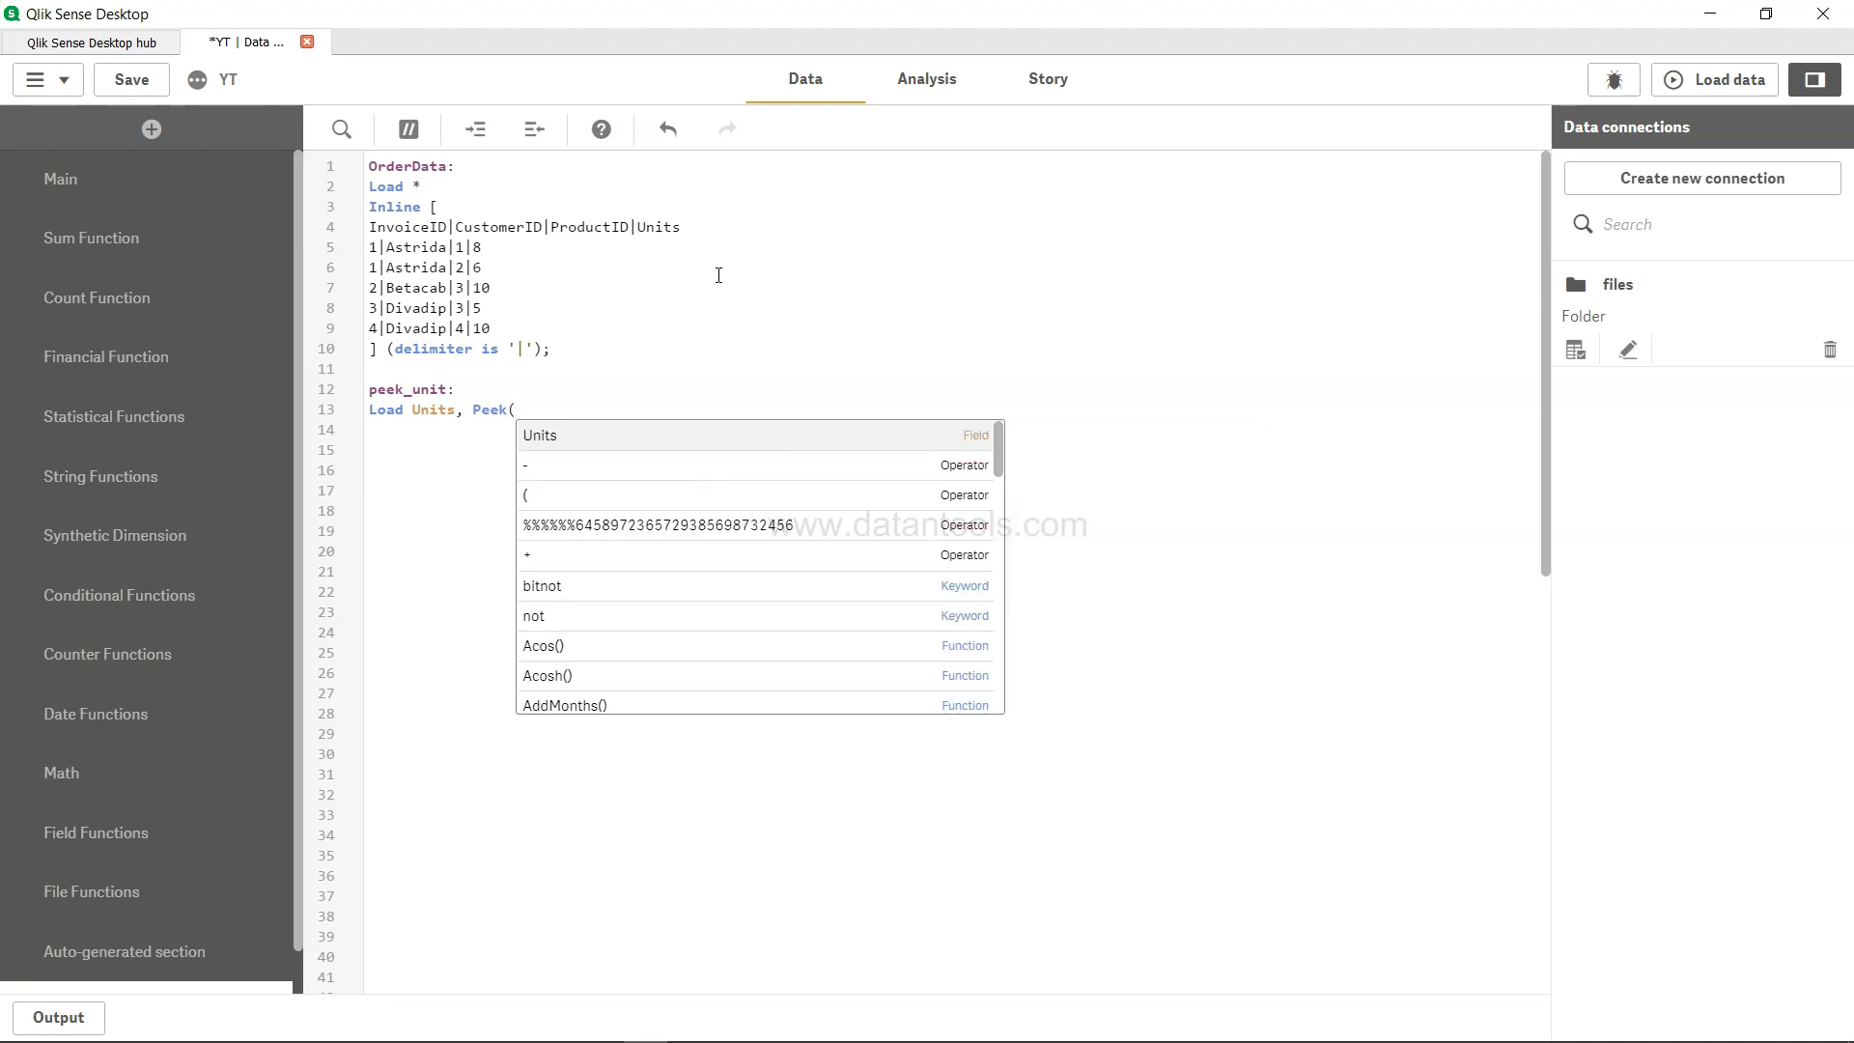
type("Units")
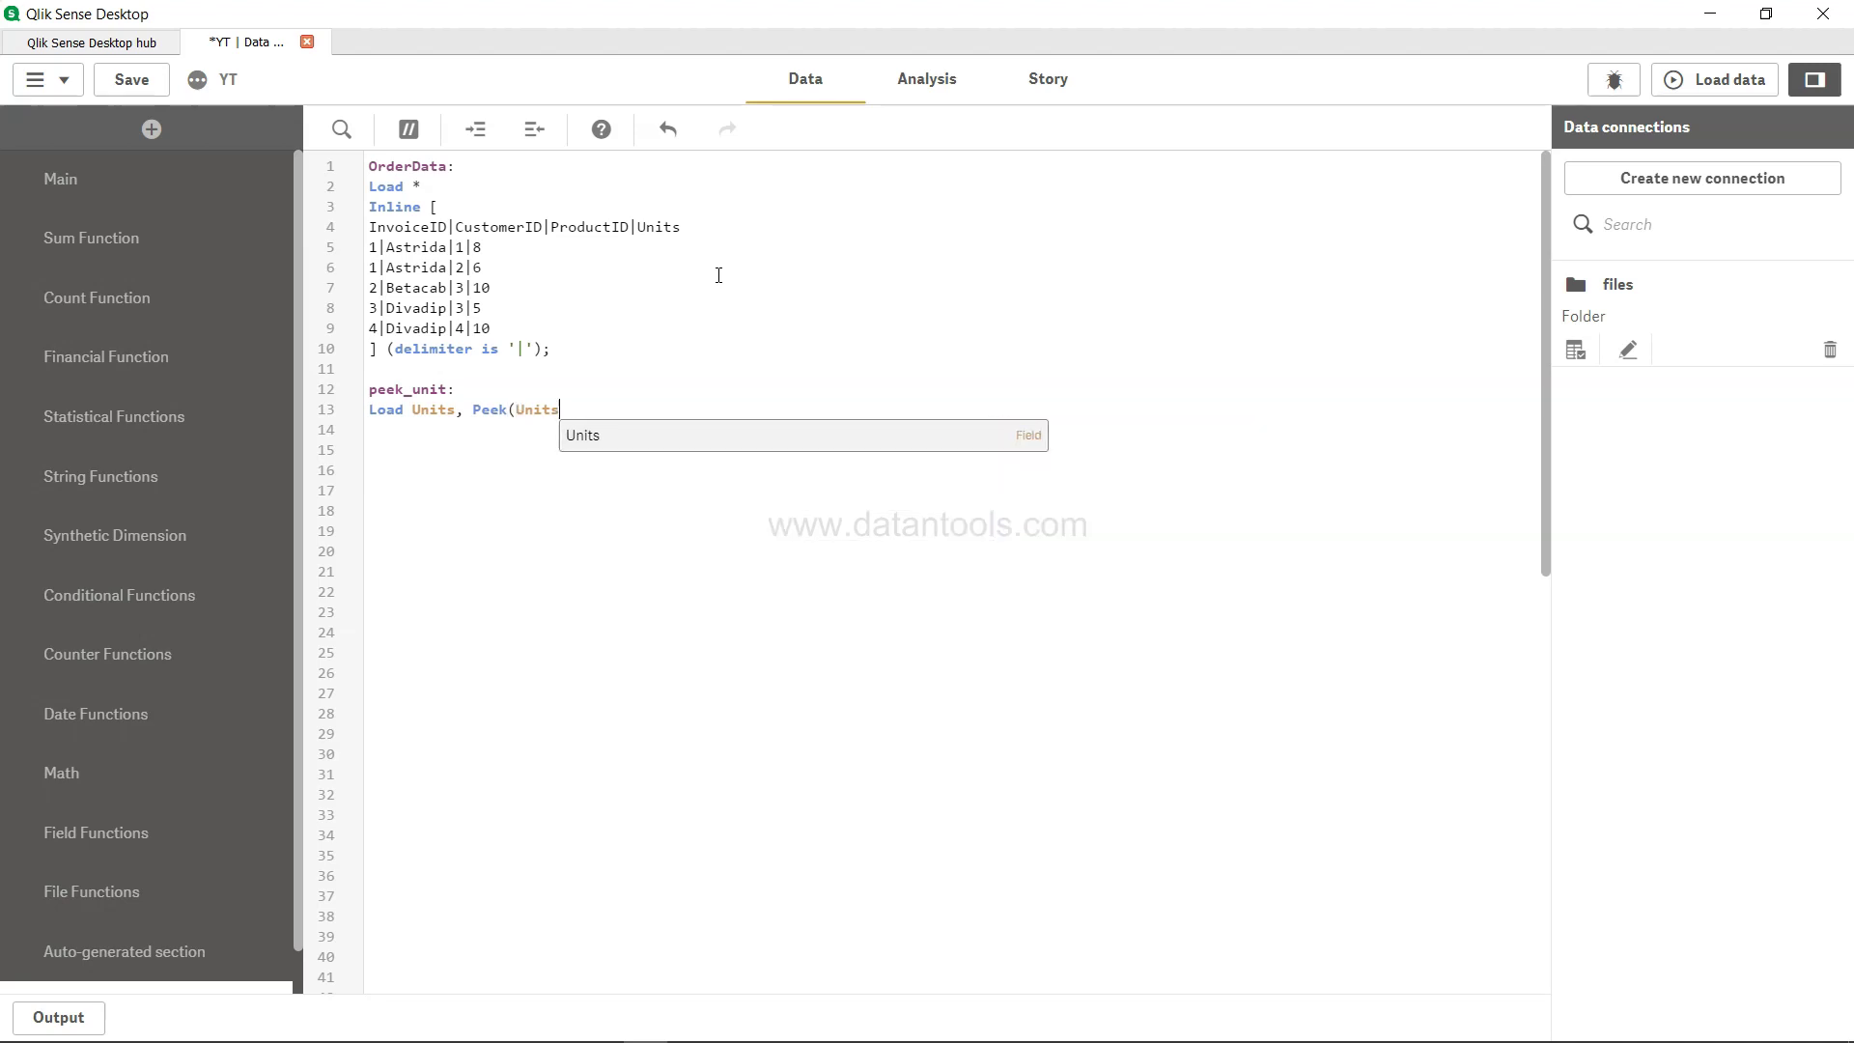
type(", ")
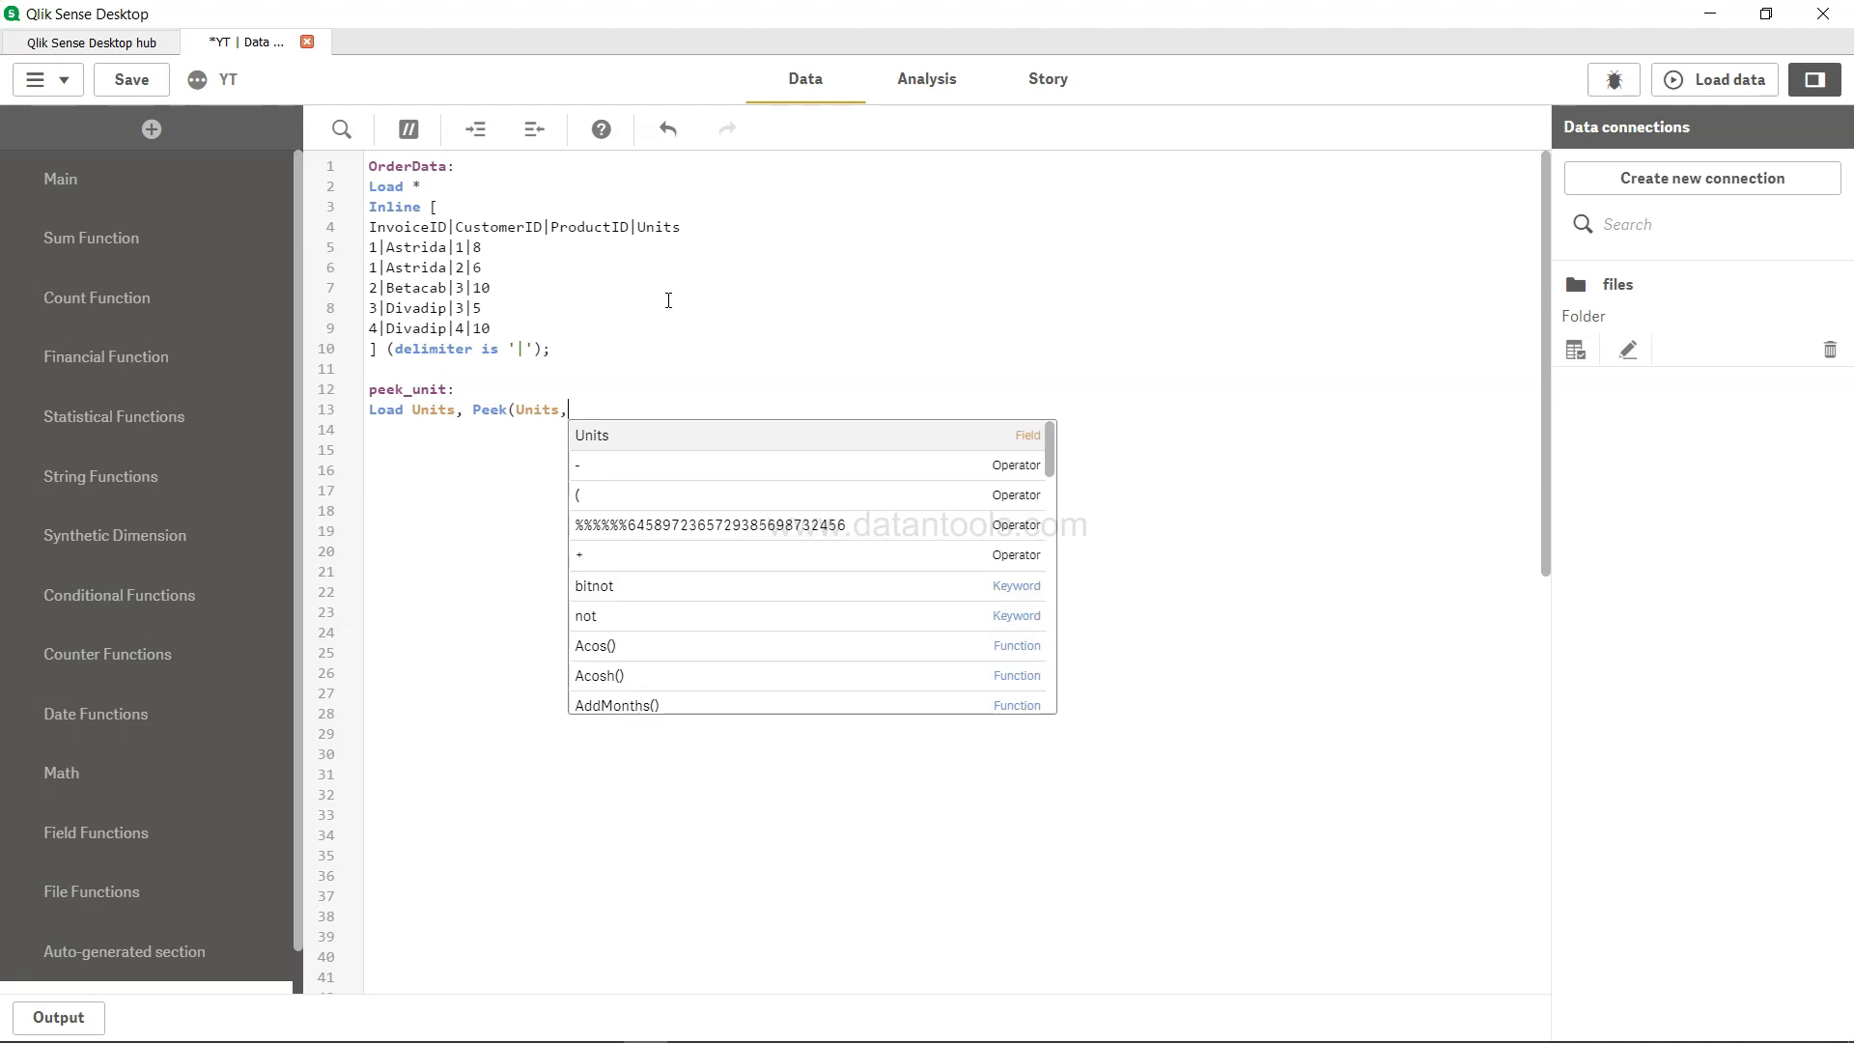
type("0")
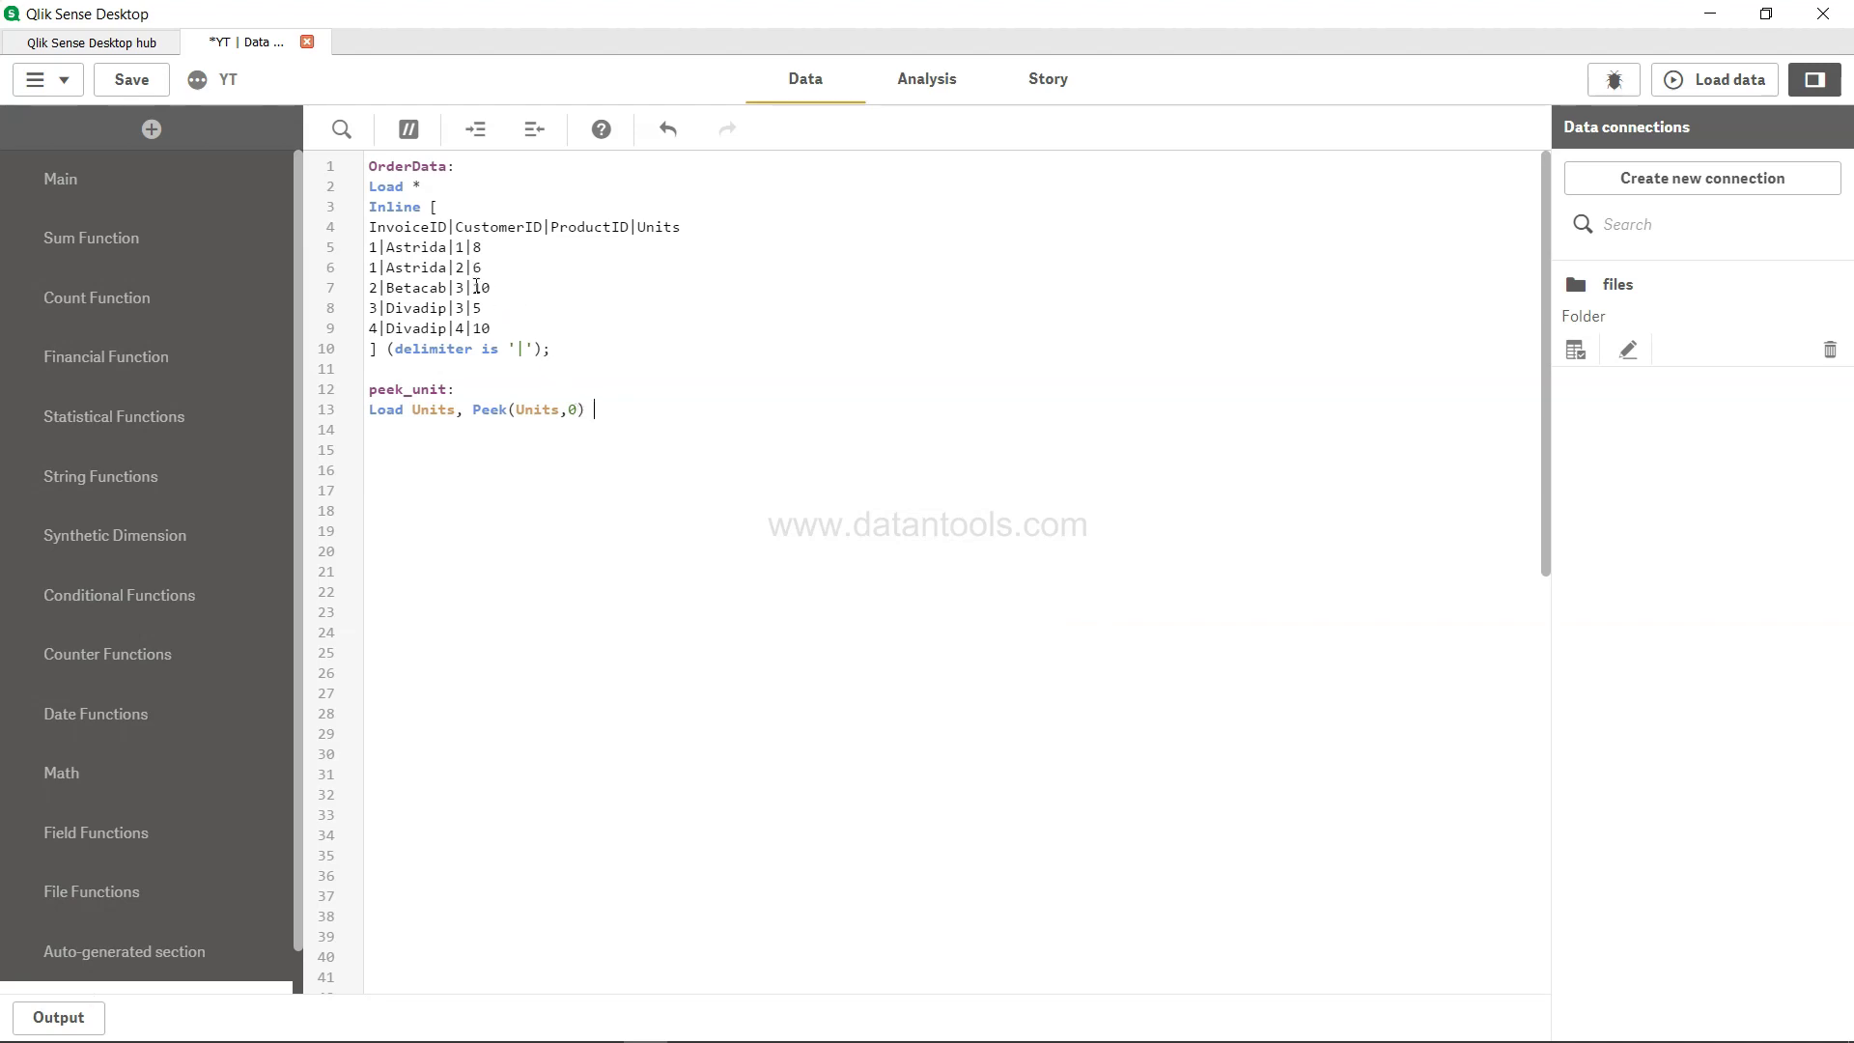
type(" as Peeked_unit")
type("Resident ")
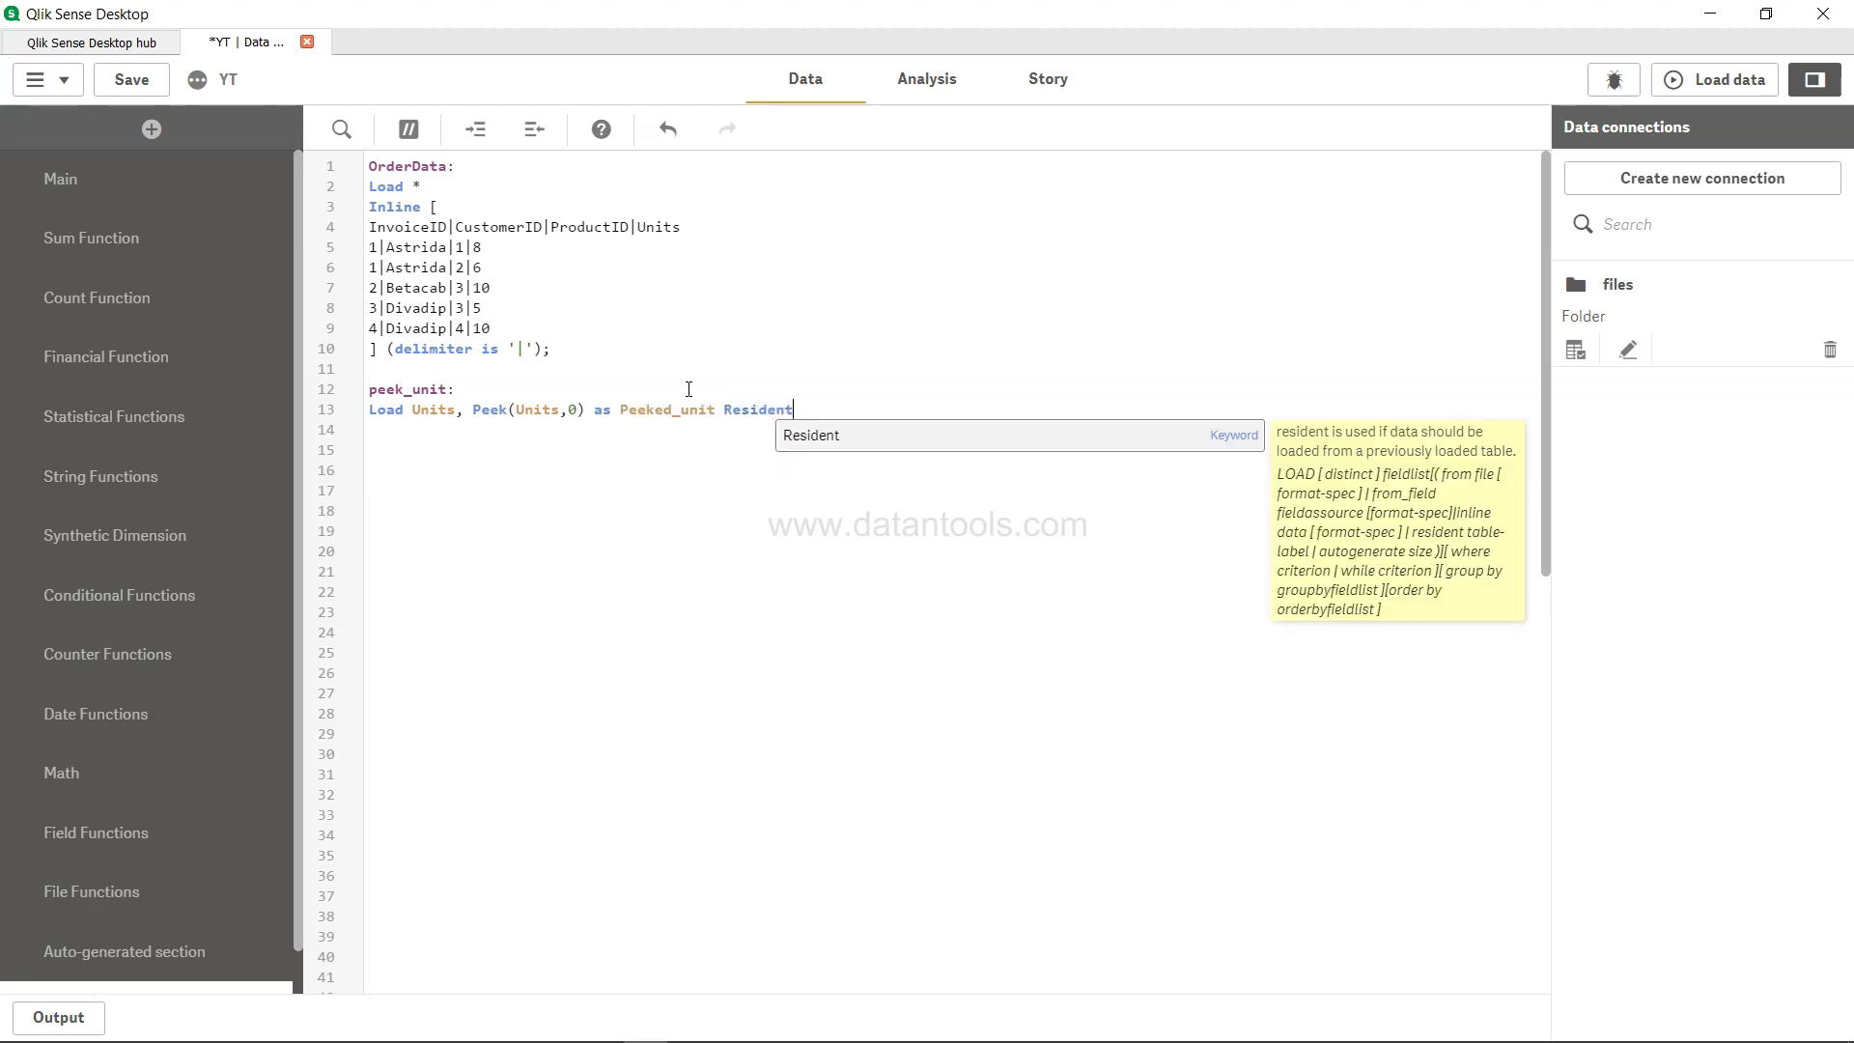
type("OrderData;")
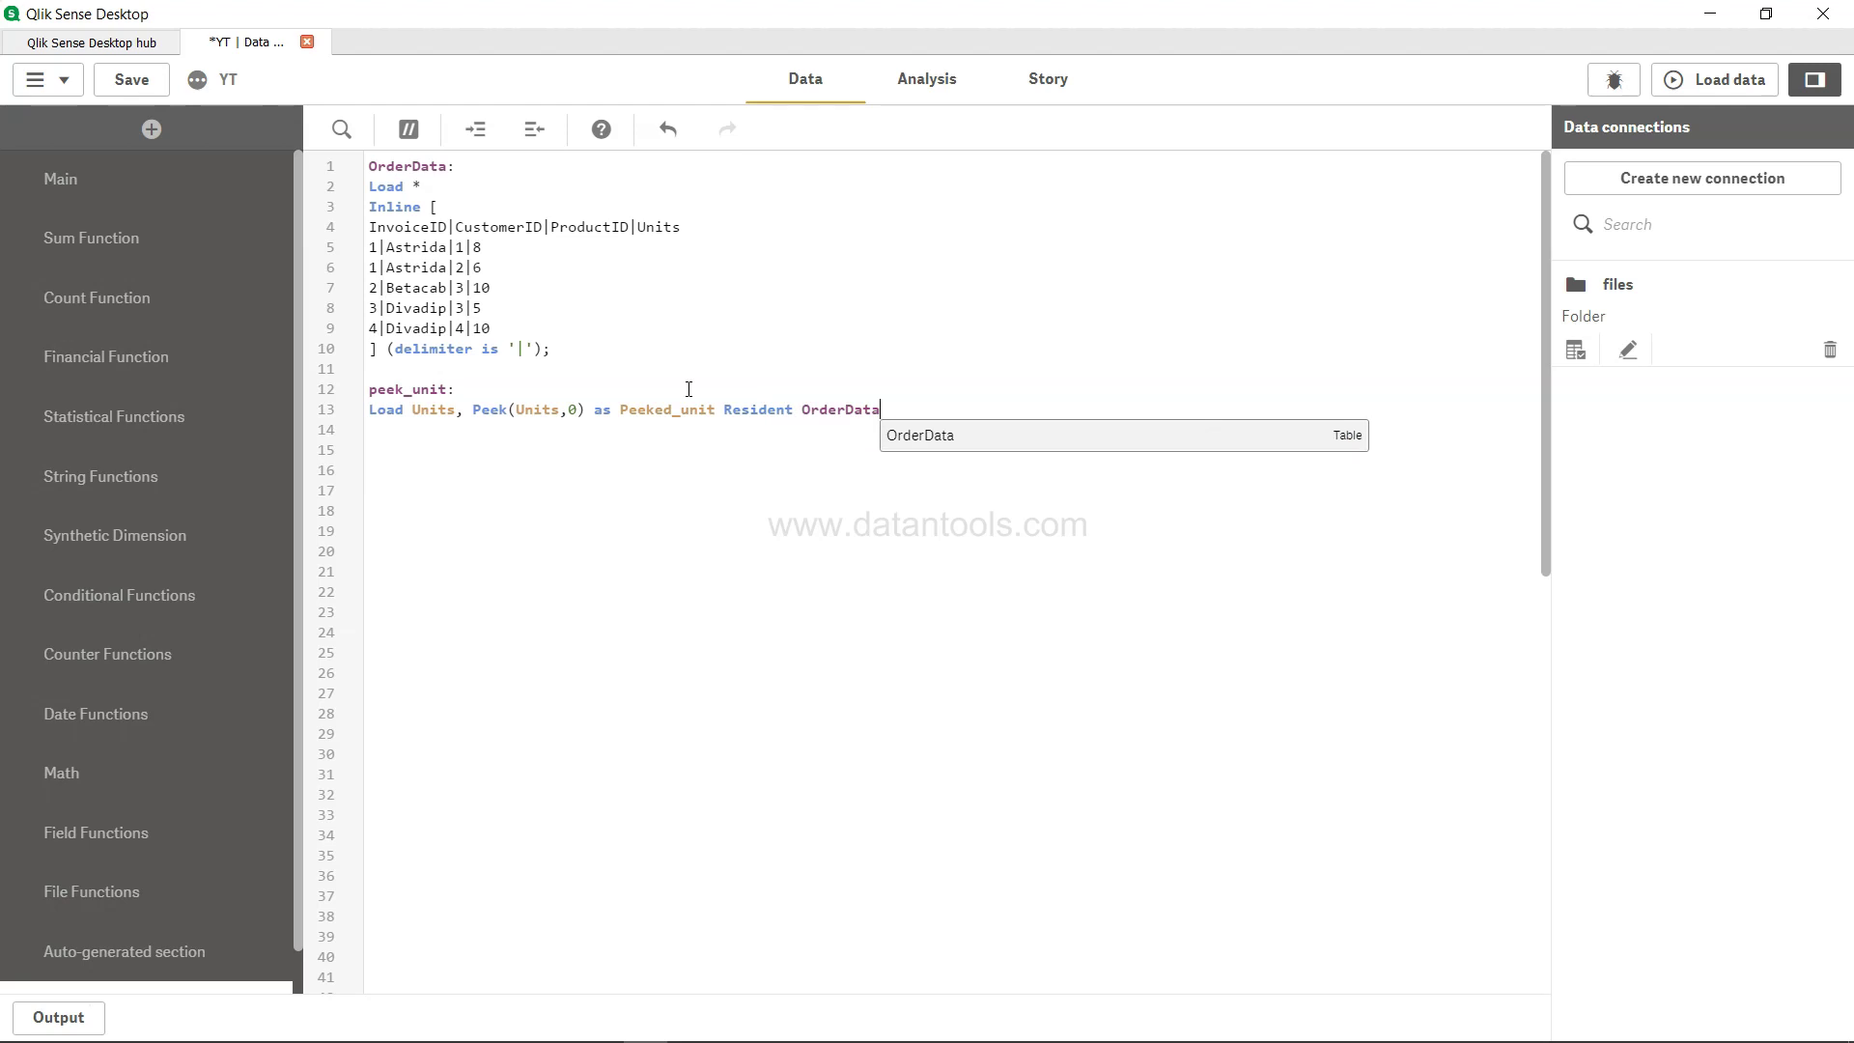
left_click(131, 80)
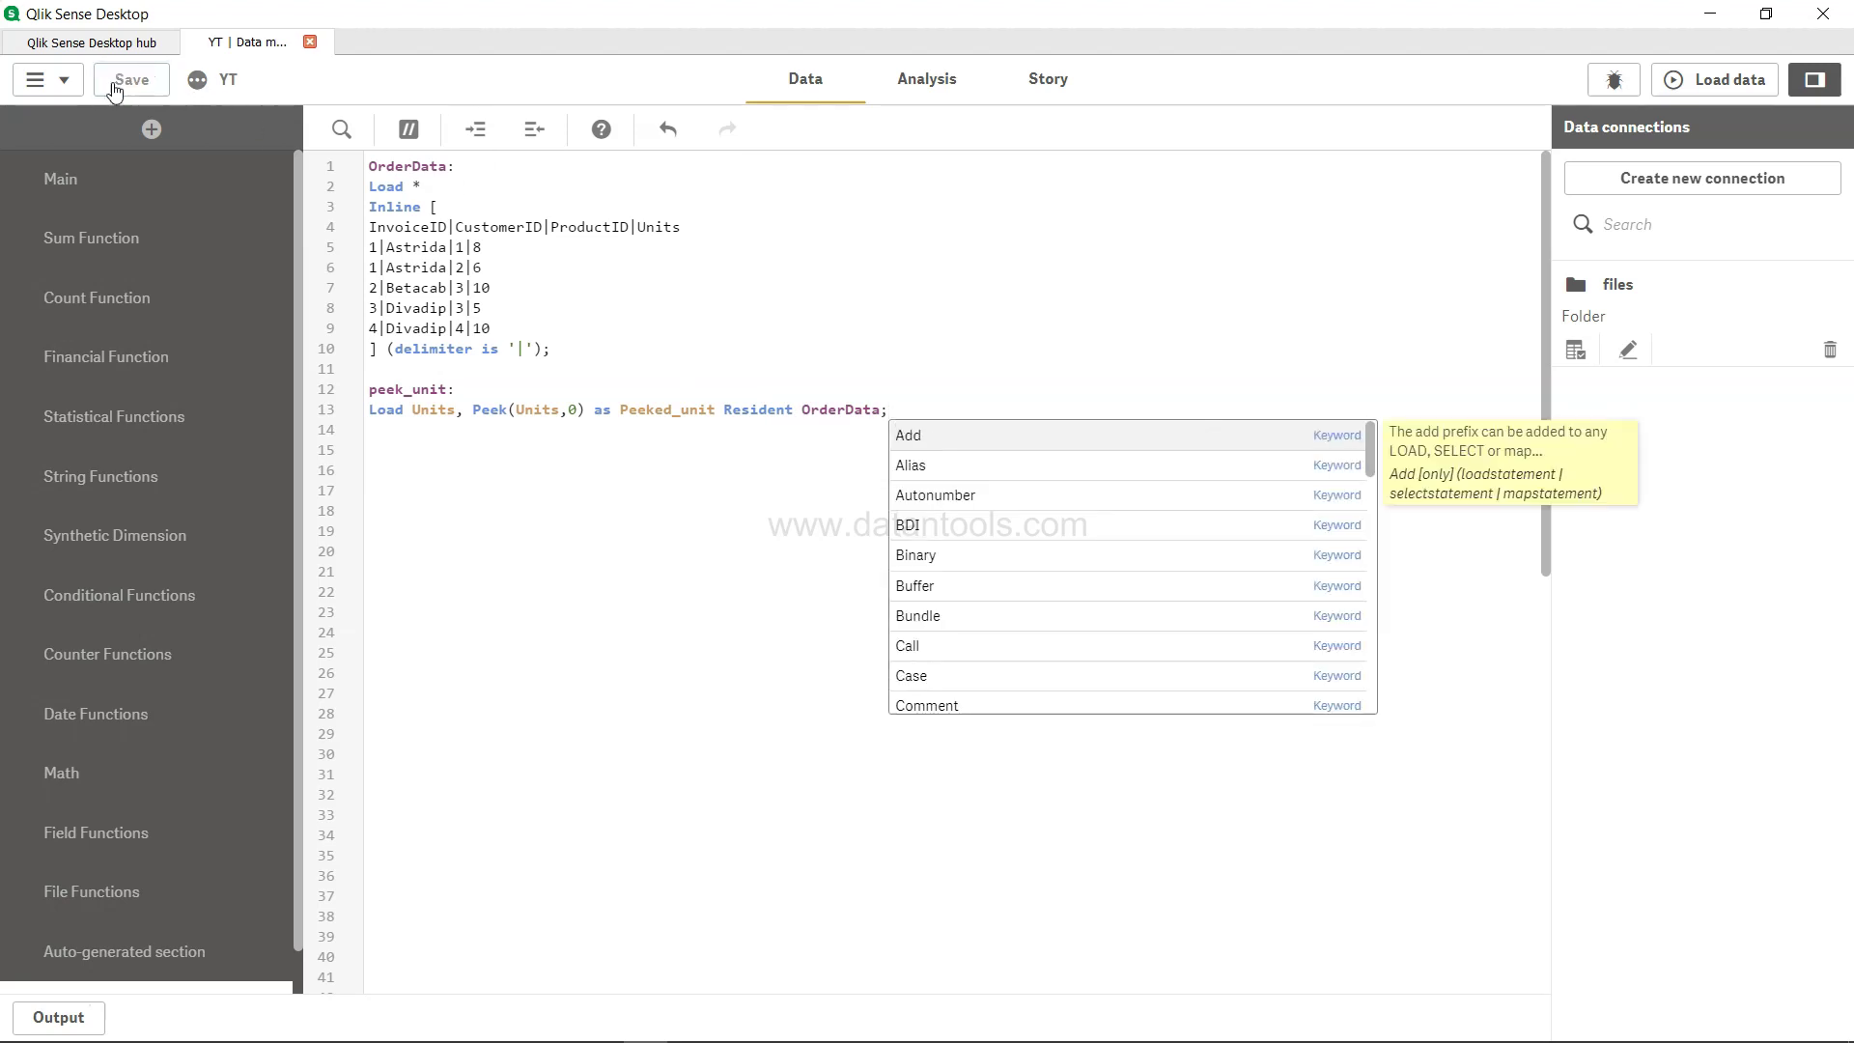
left_click(1719, 78)
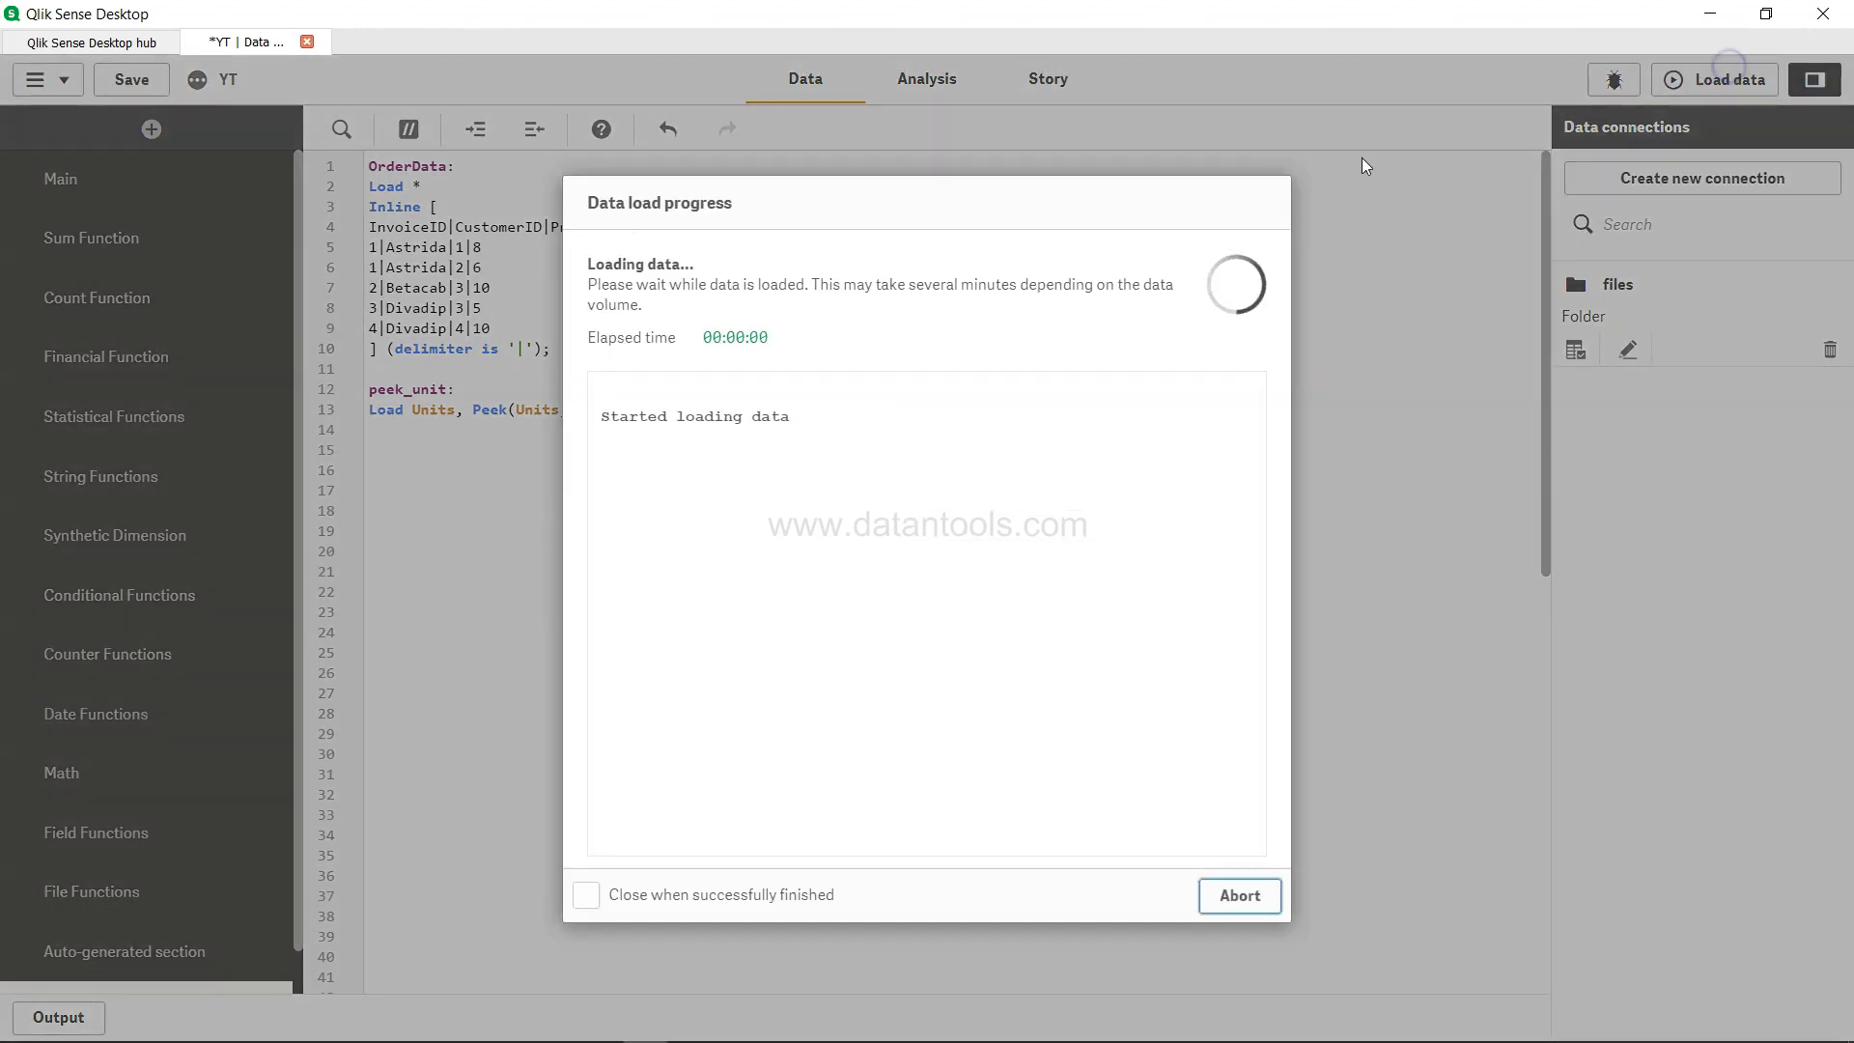
Step: Return to the InterRecord Function sheet, place a new table, and add CustomerID as its first dimension
left_click(1235, 898)
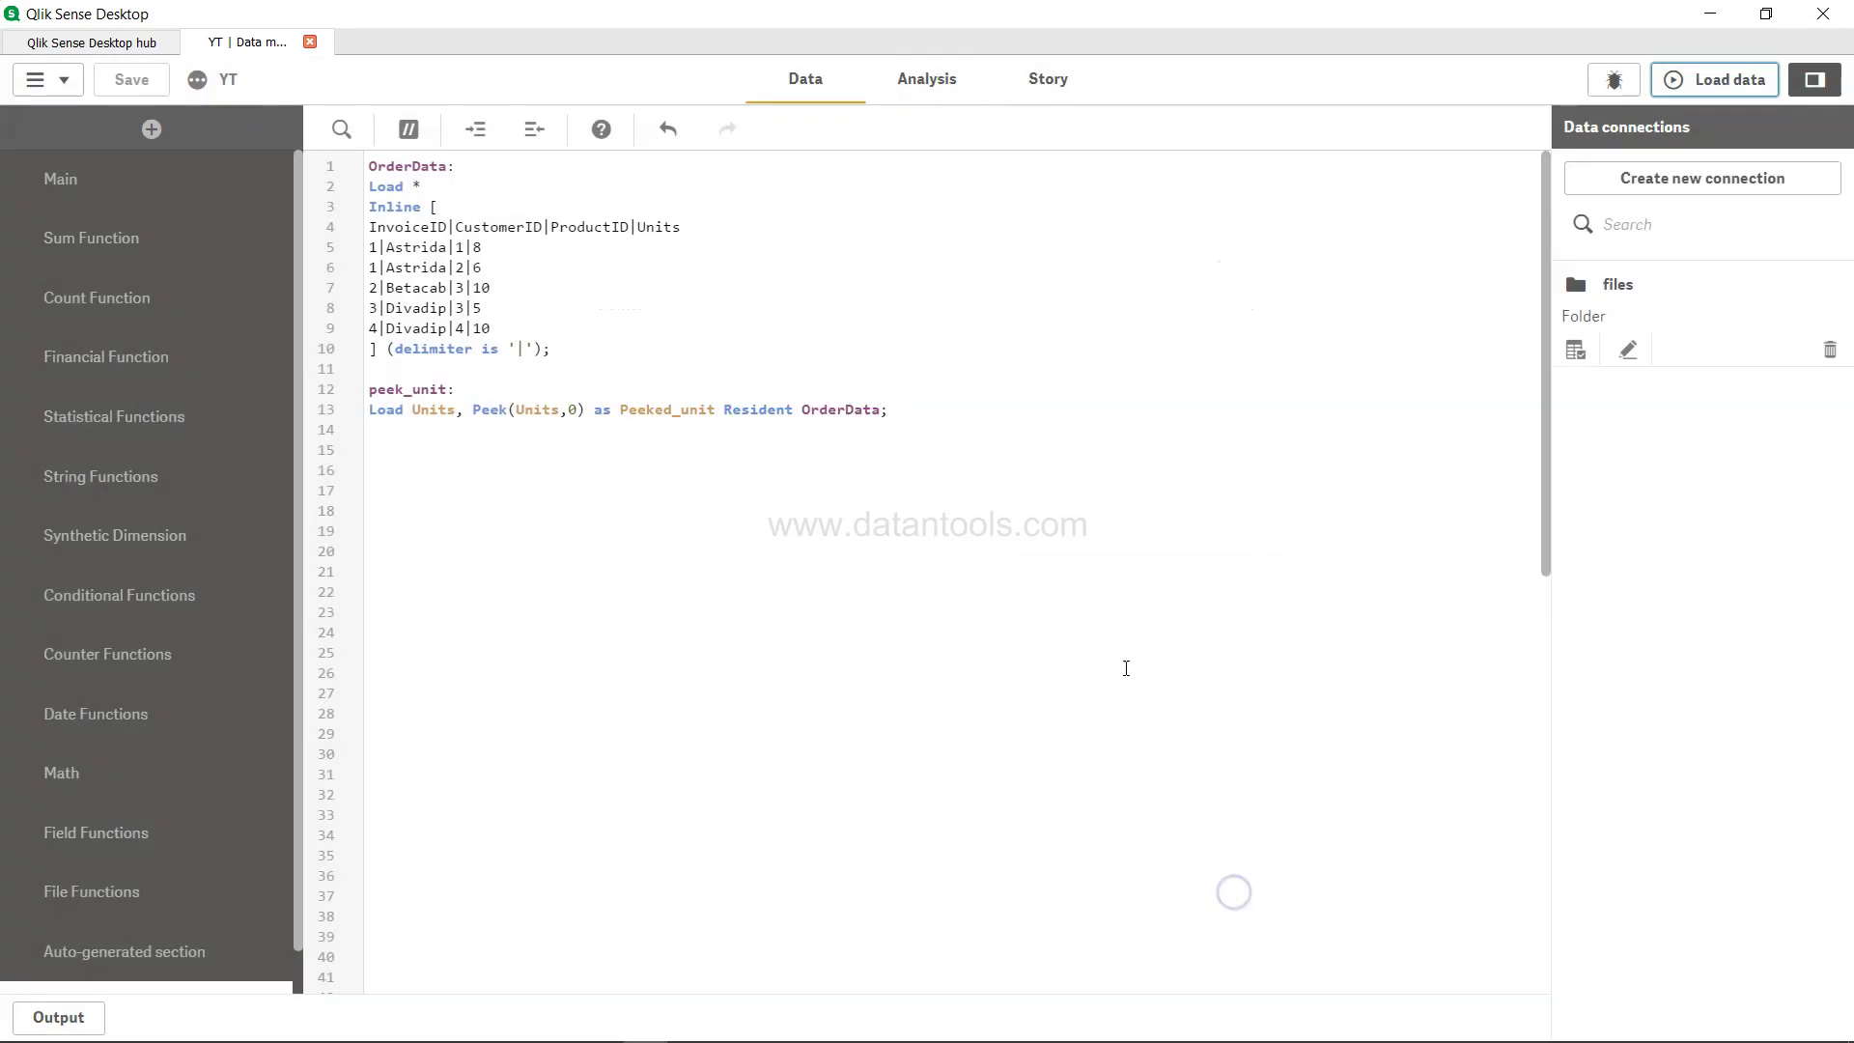
left_click(914, 95)
scroll(290, 778, "down", 3)
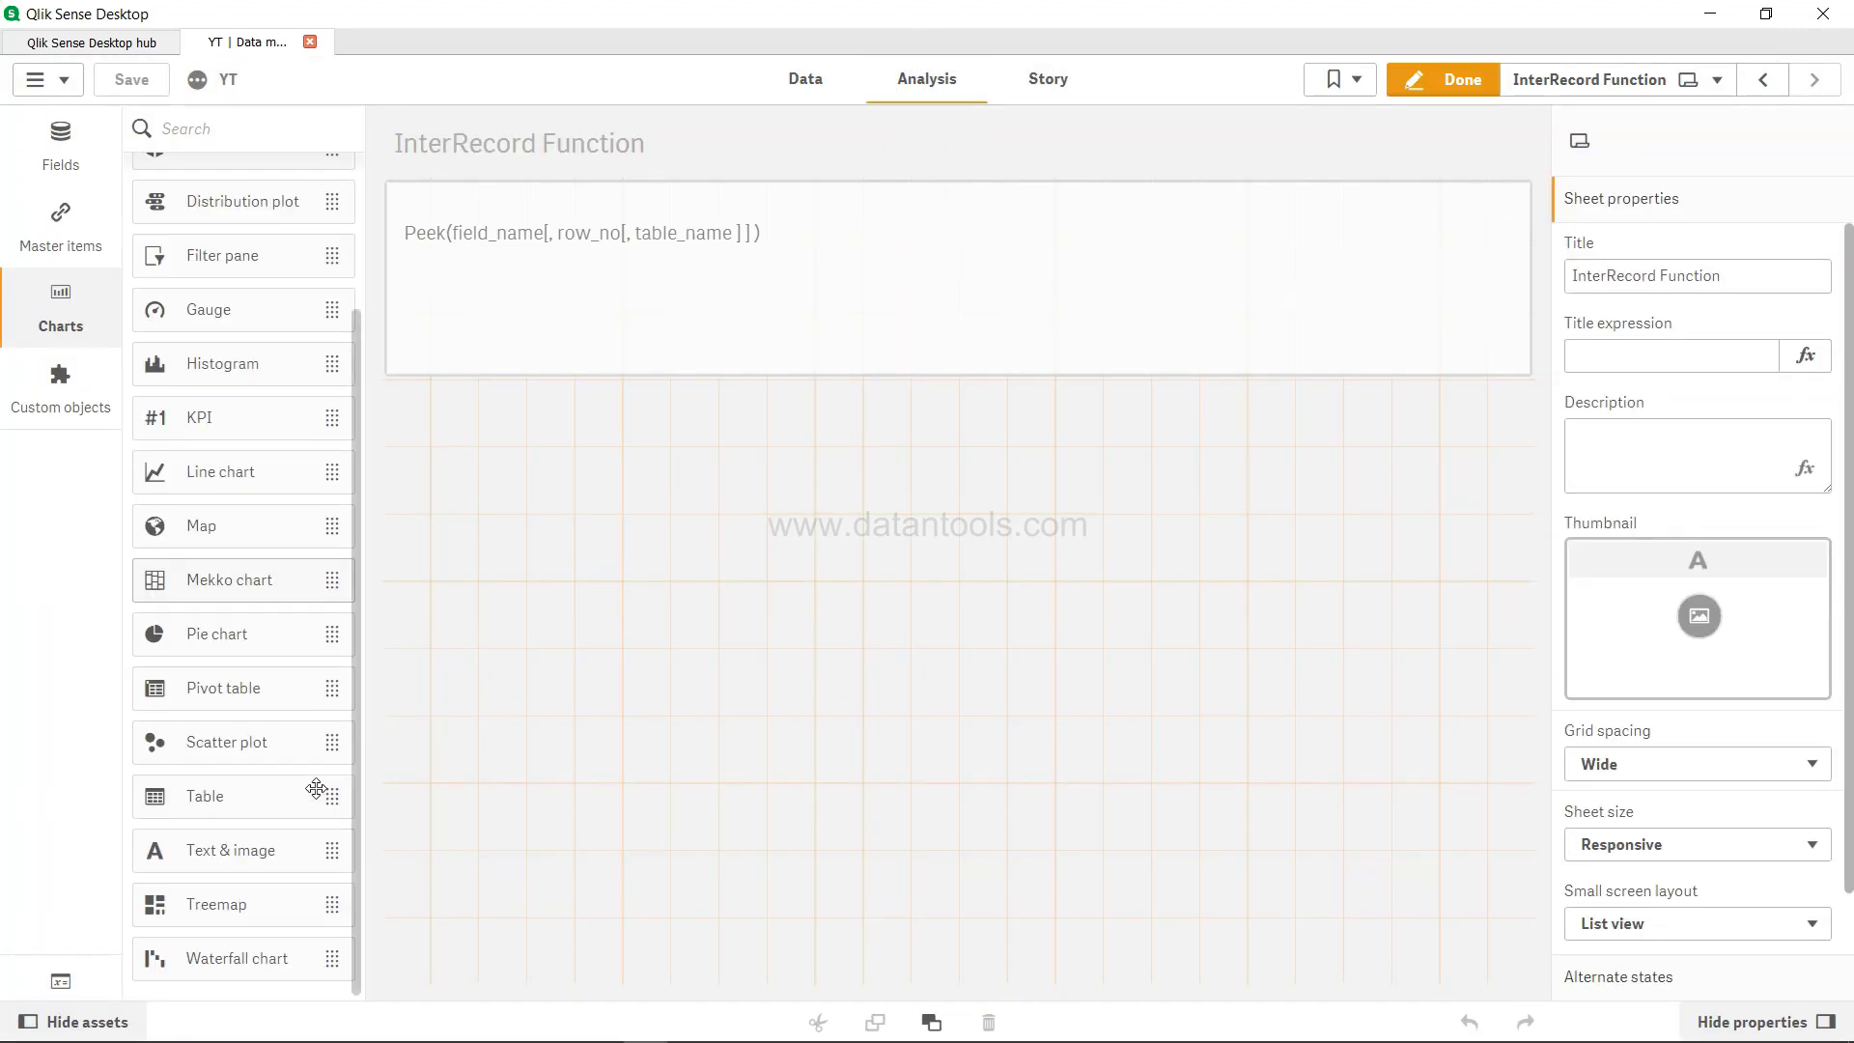
left_click_drag(232, 798, 566, 497)
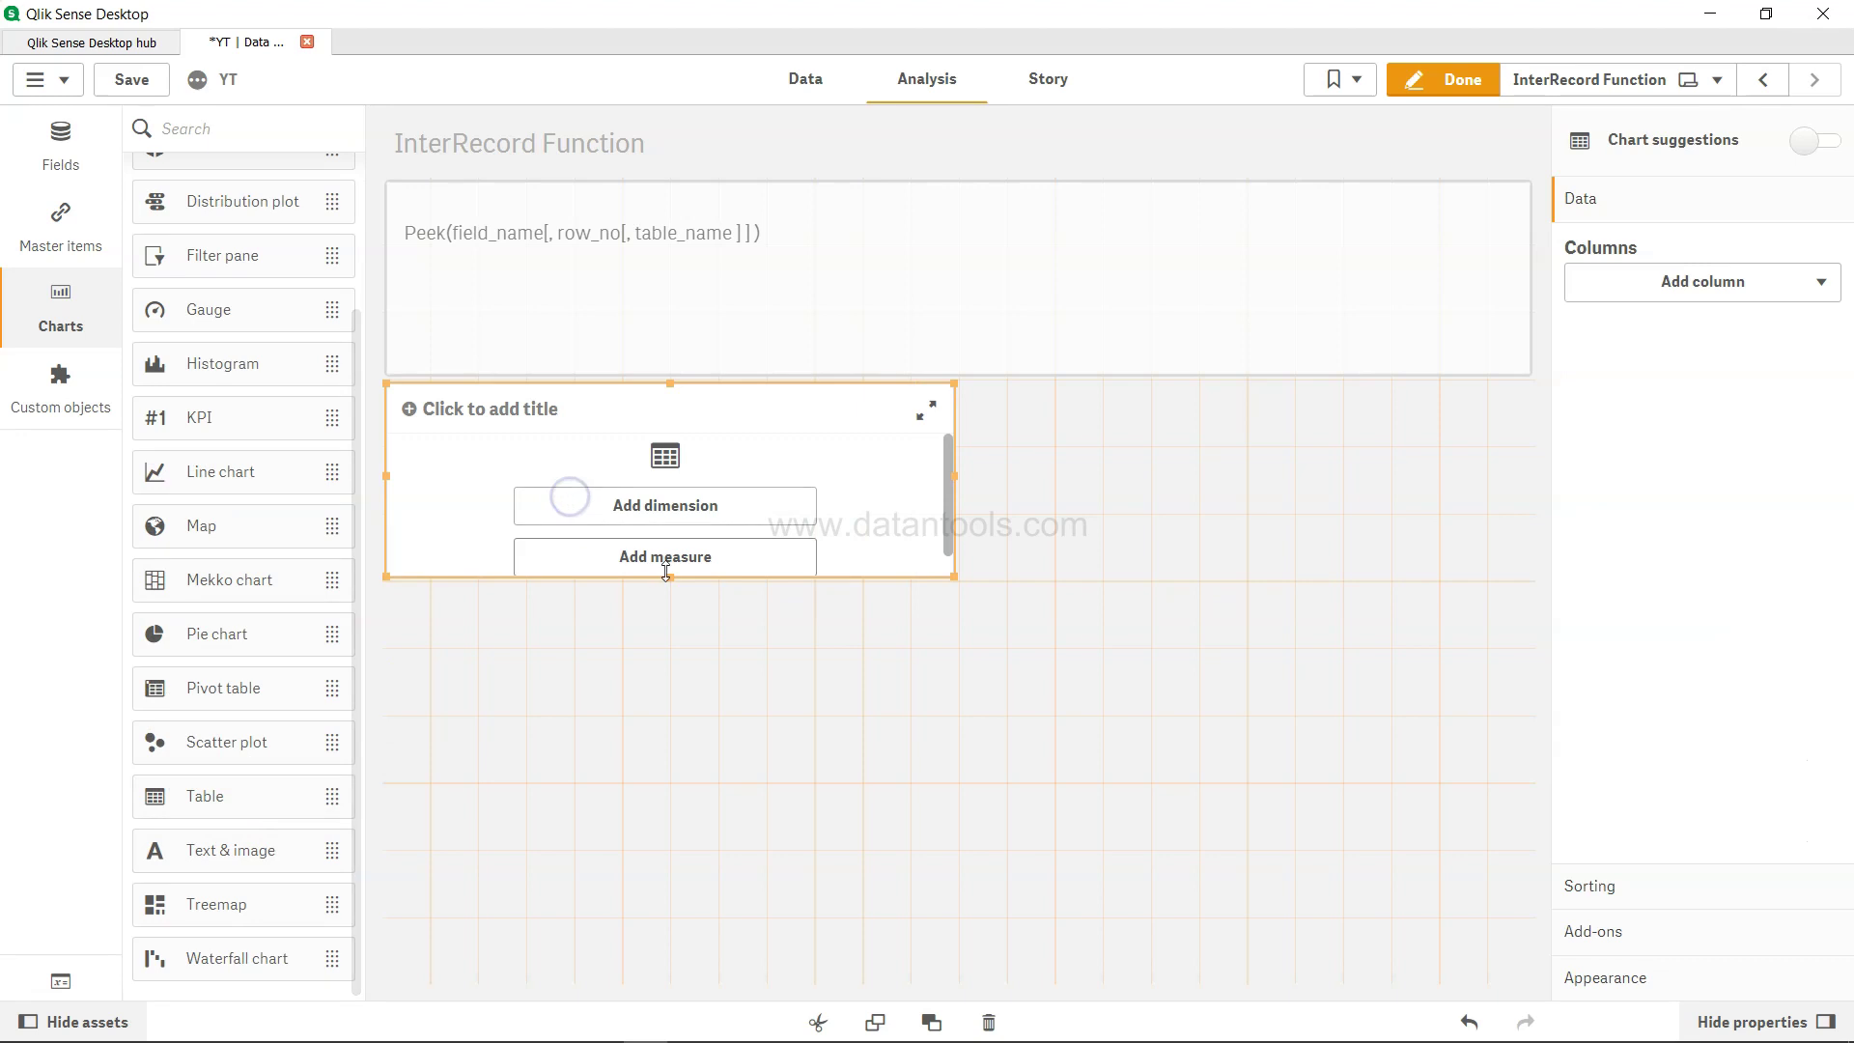
left_click(708, 563)
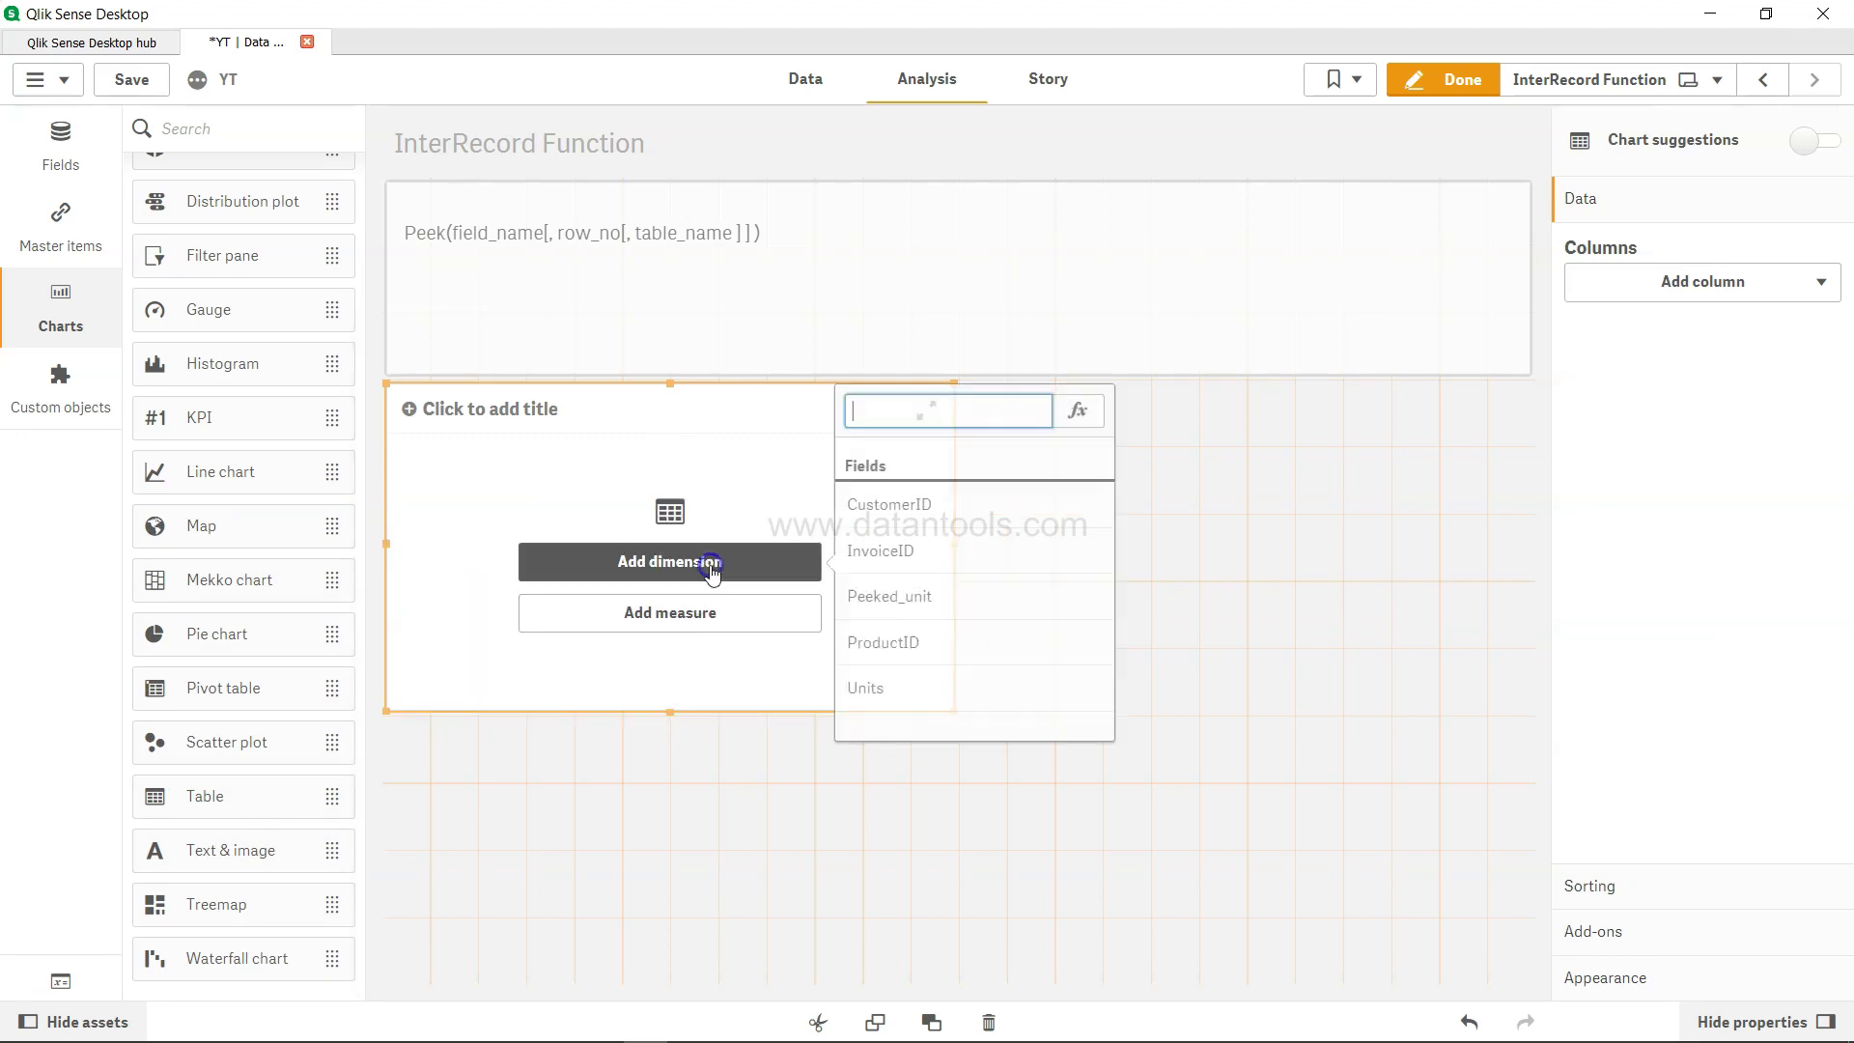
left_click(862, 505)
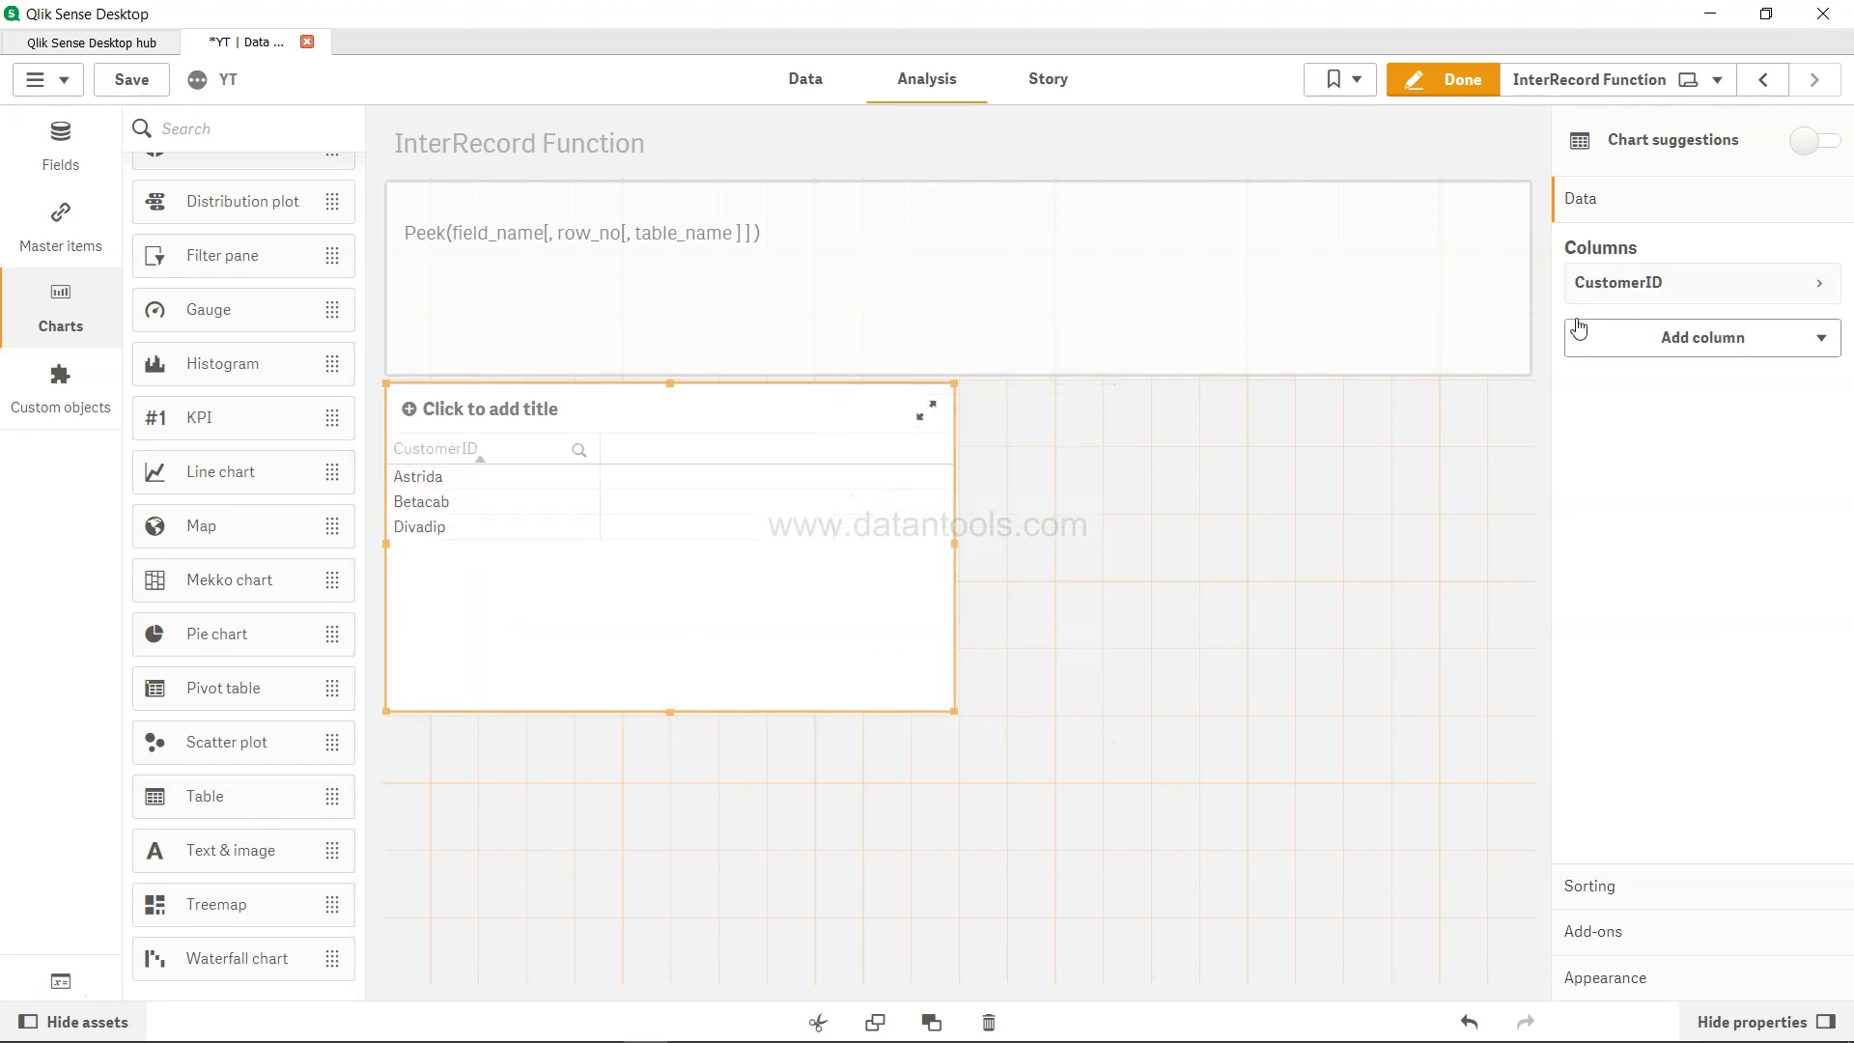
Step: Add InvoiceID and Peeked_unit as the table's second and third dimension columns
left_click(1832, 300)
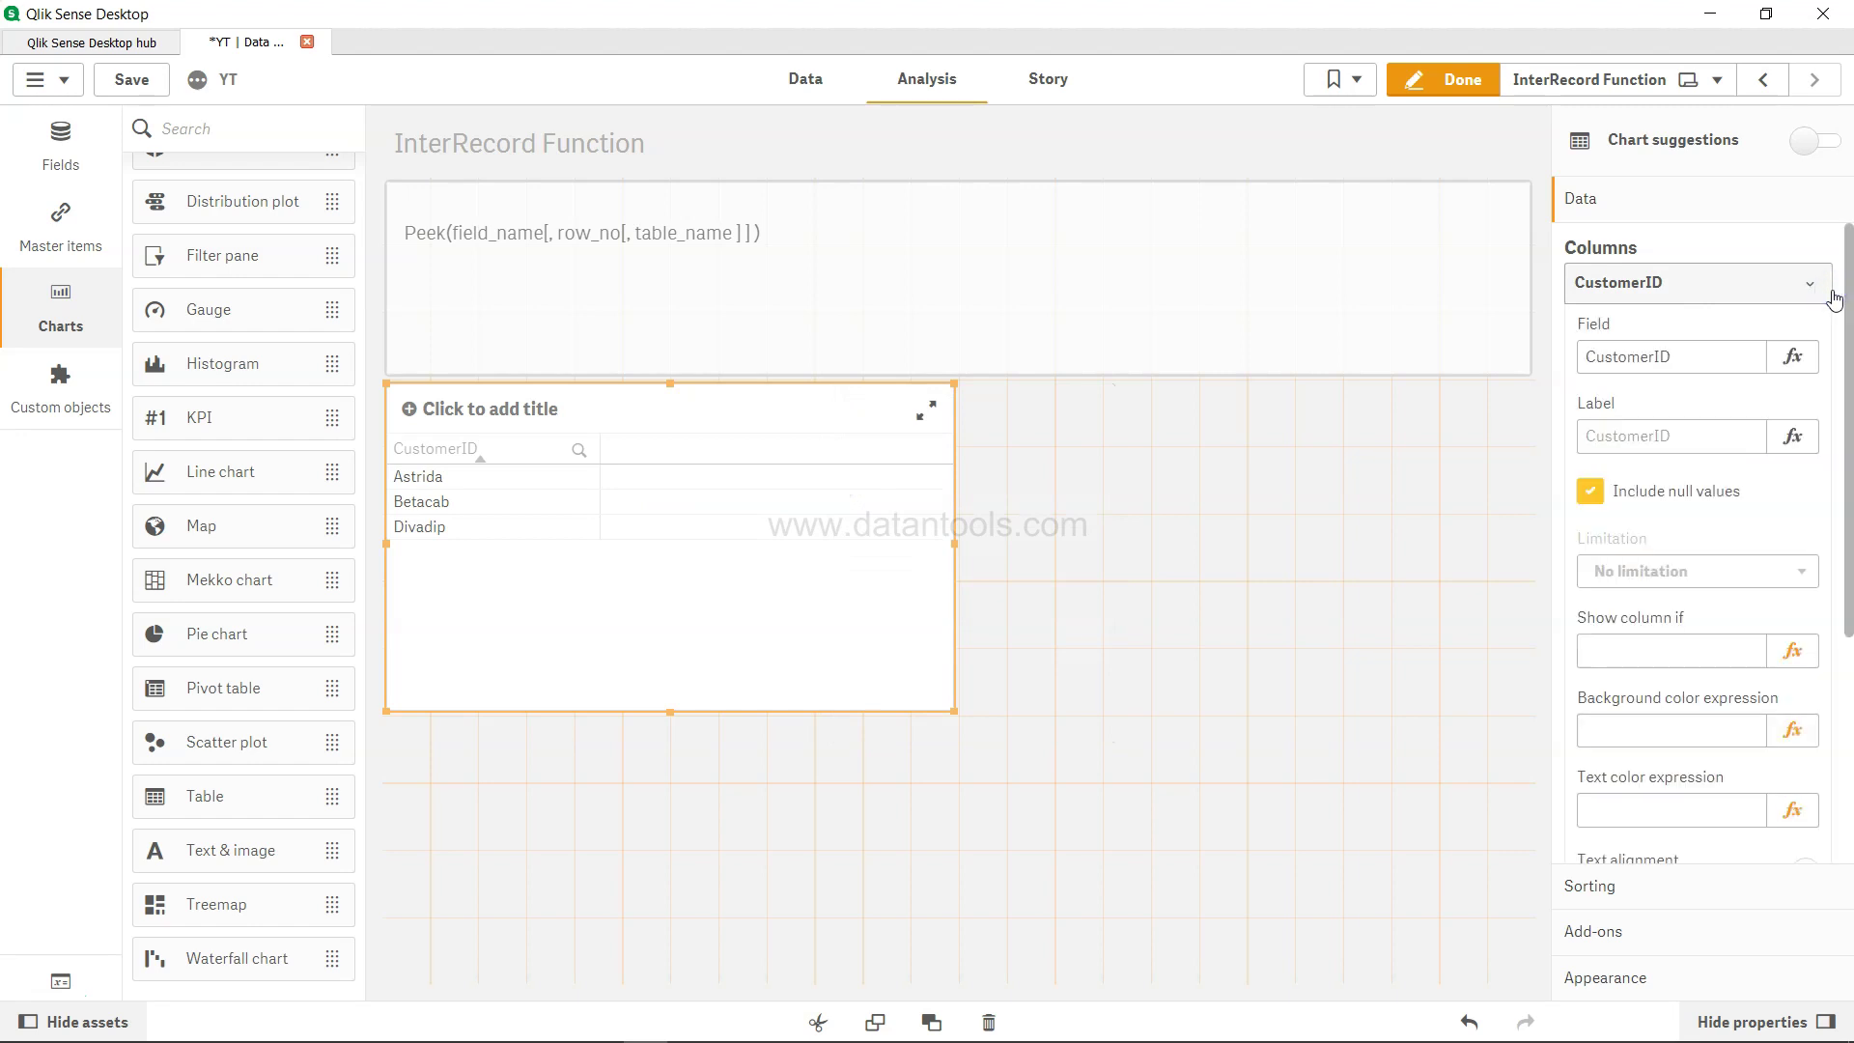
left_click(1747, 300)
left_click(1738, 343)
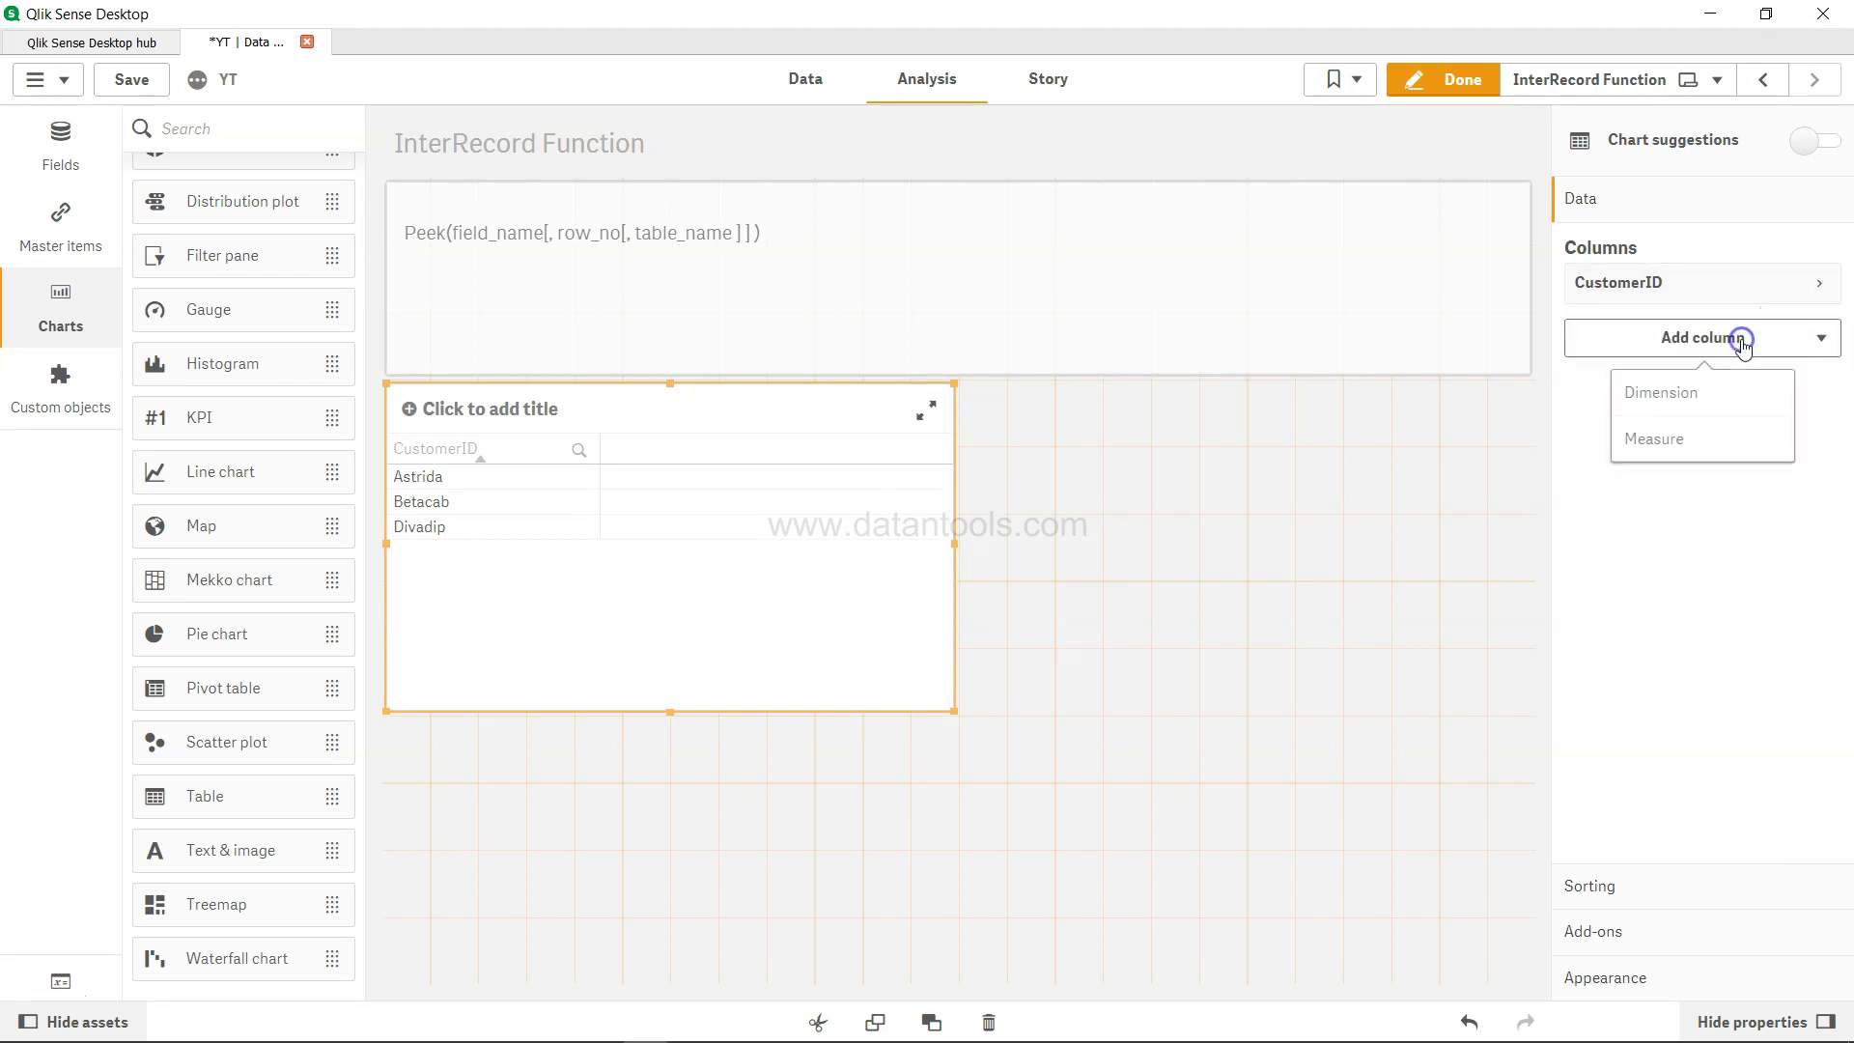
left_click(1724, 399)
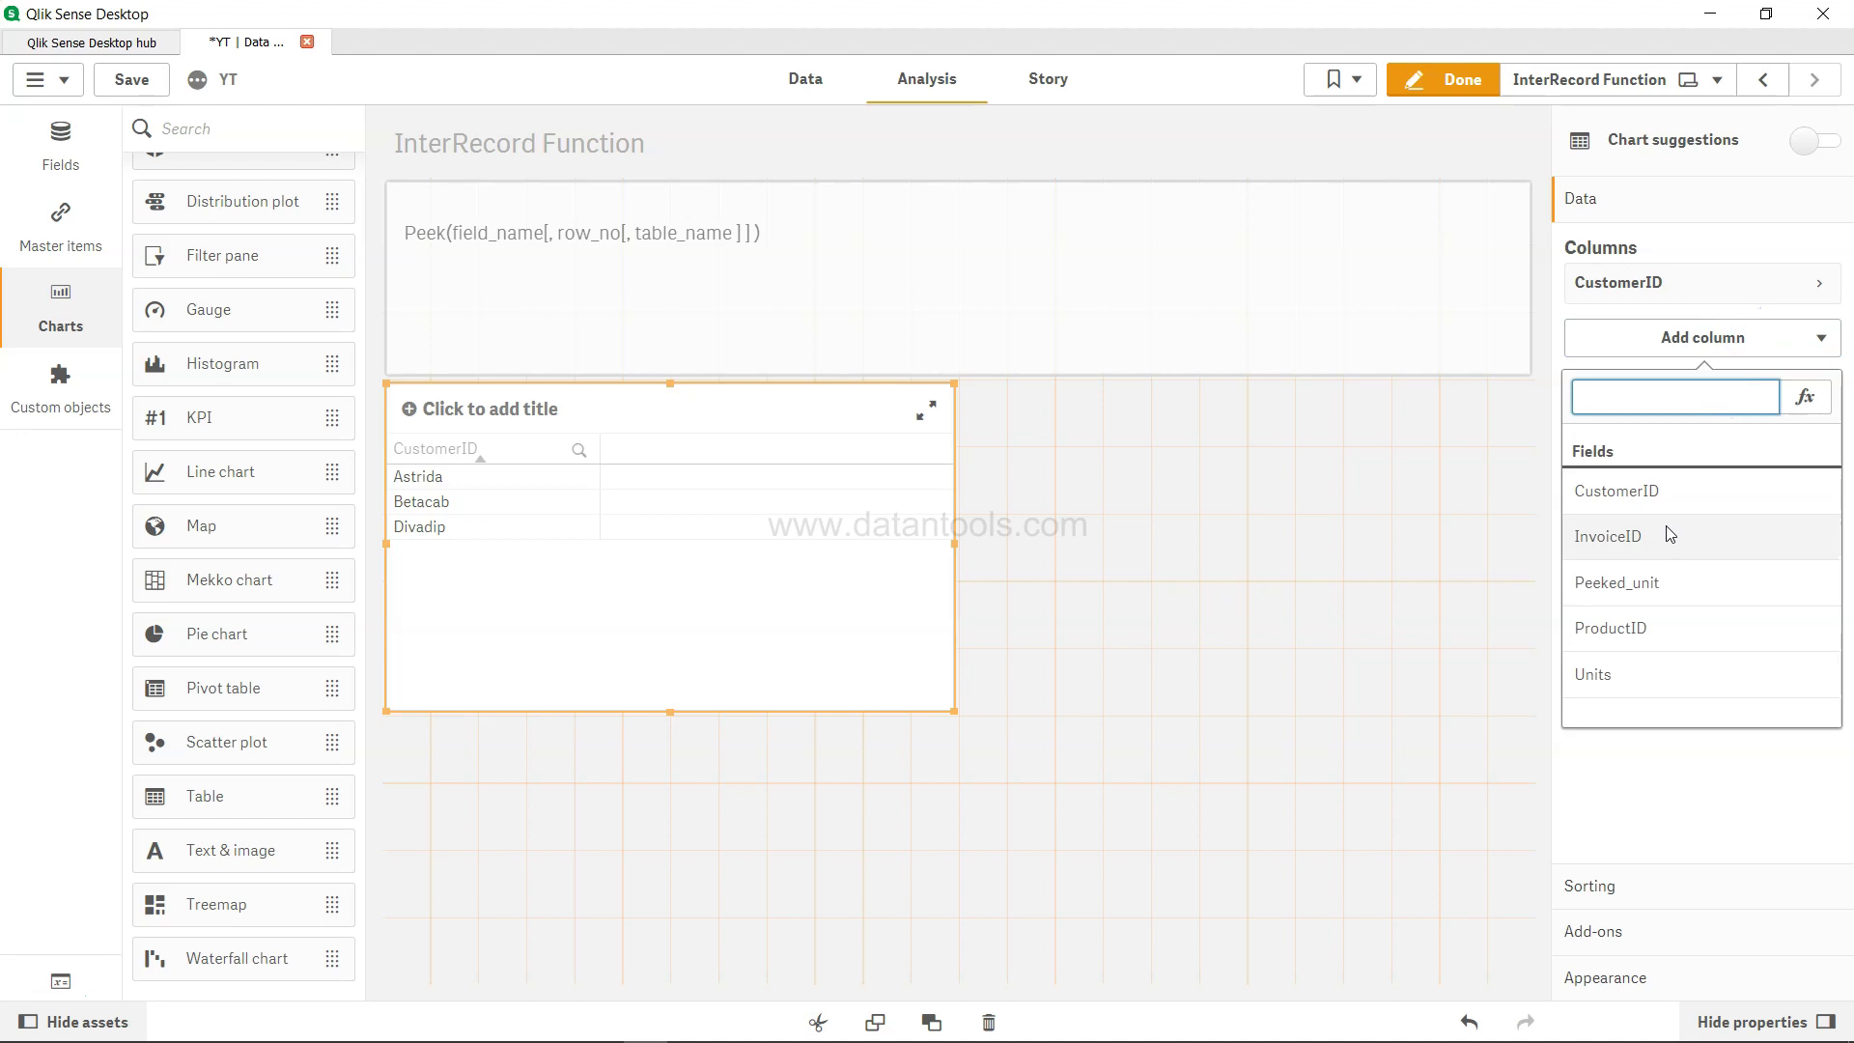
left_click(1662, 533)
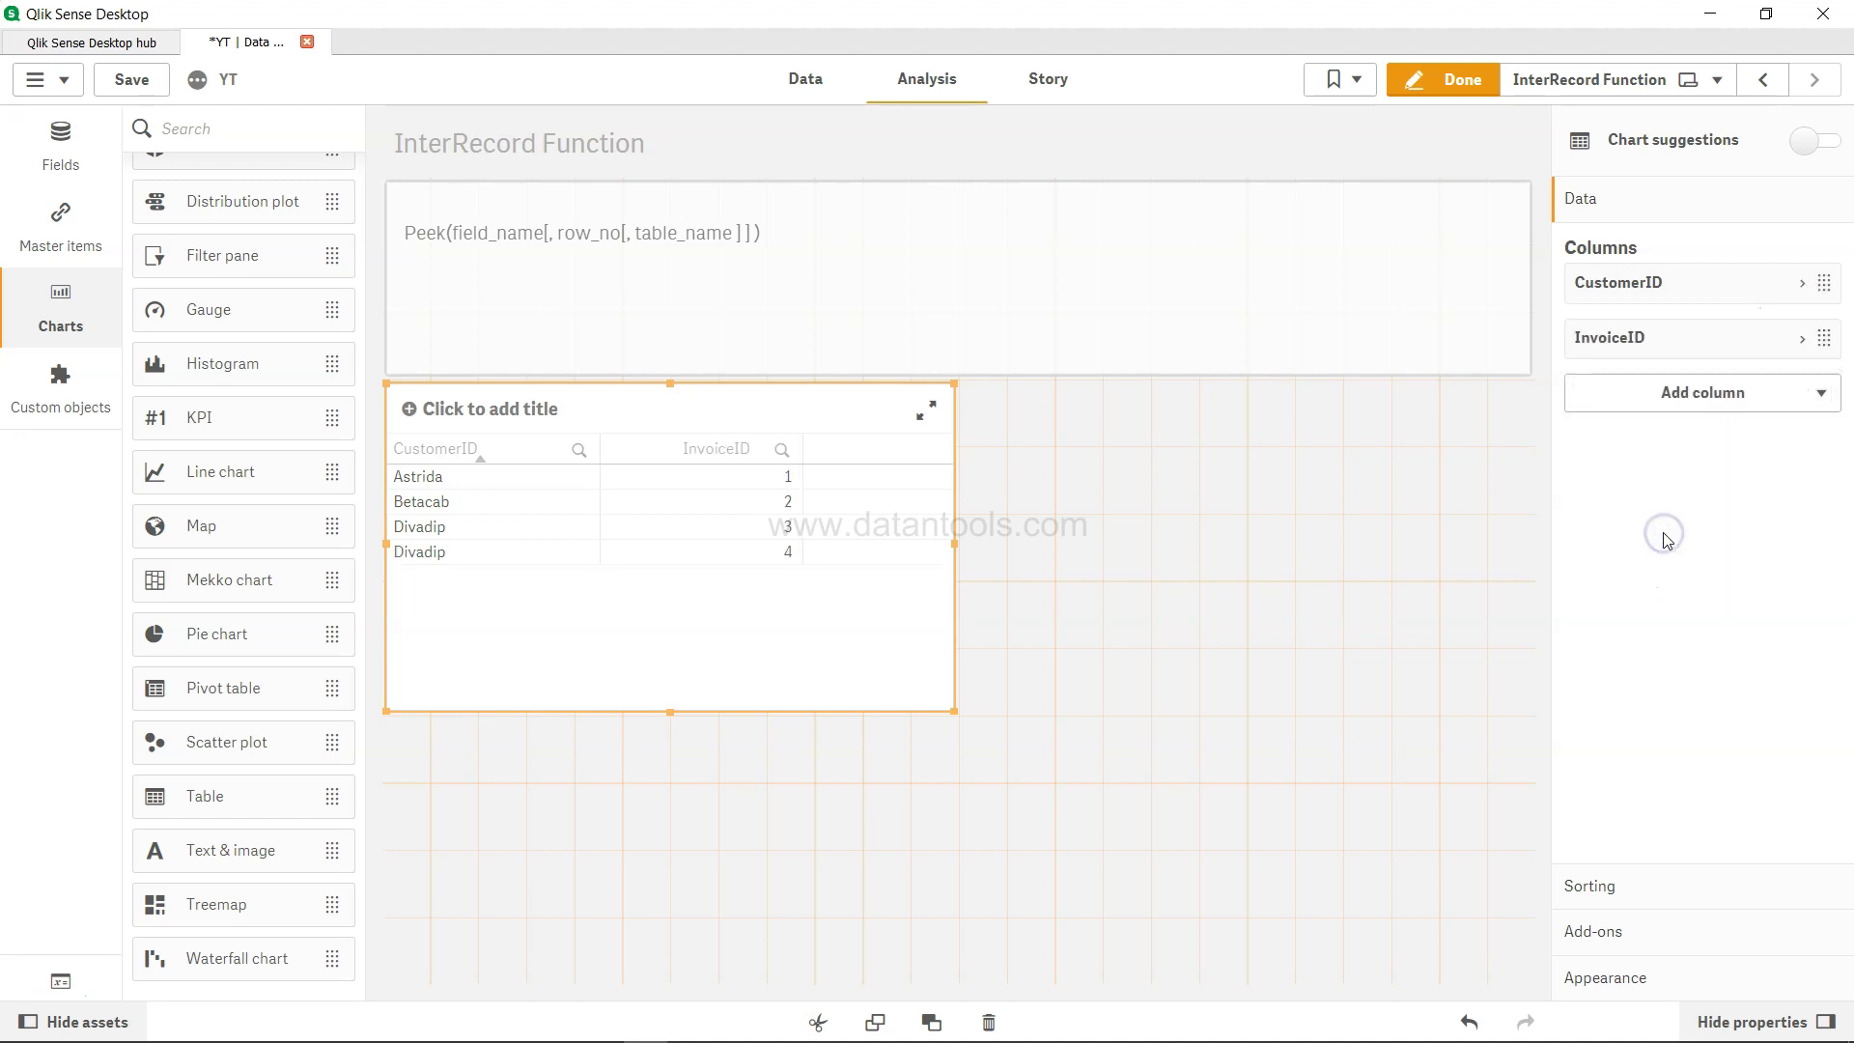
left_click(1704, 391)
left_click(1695, 452)
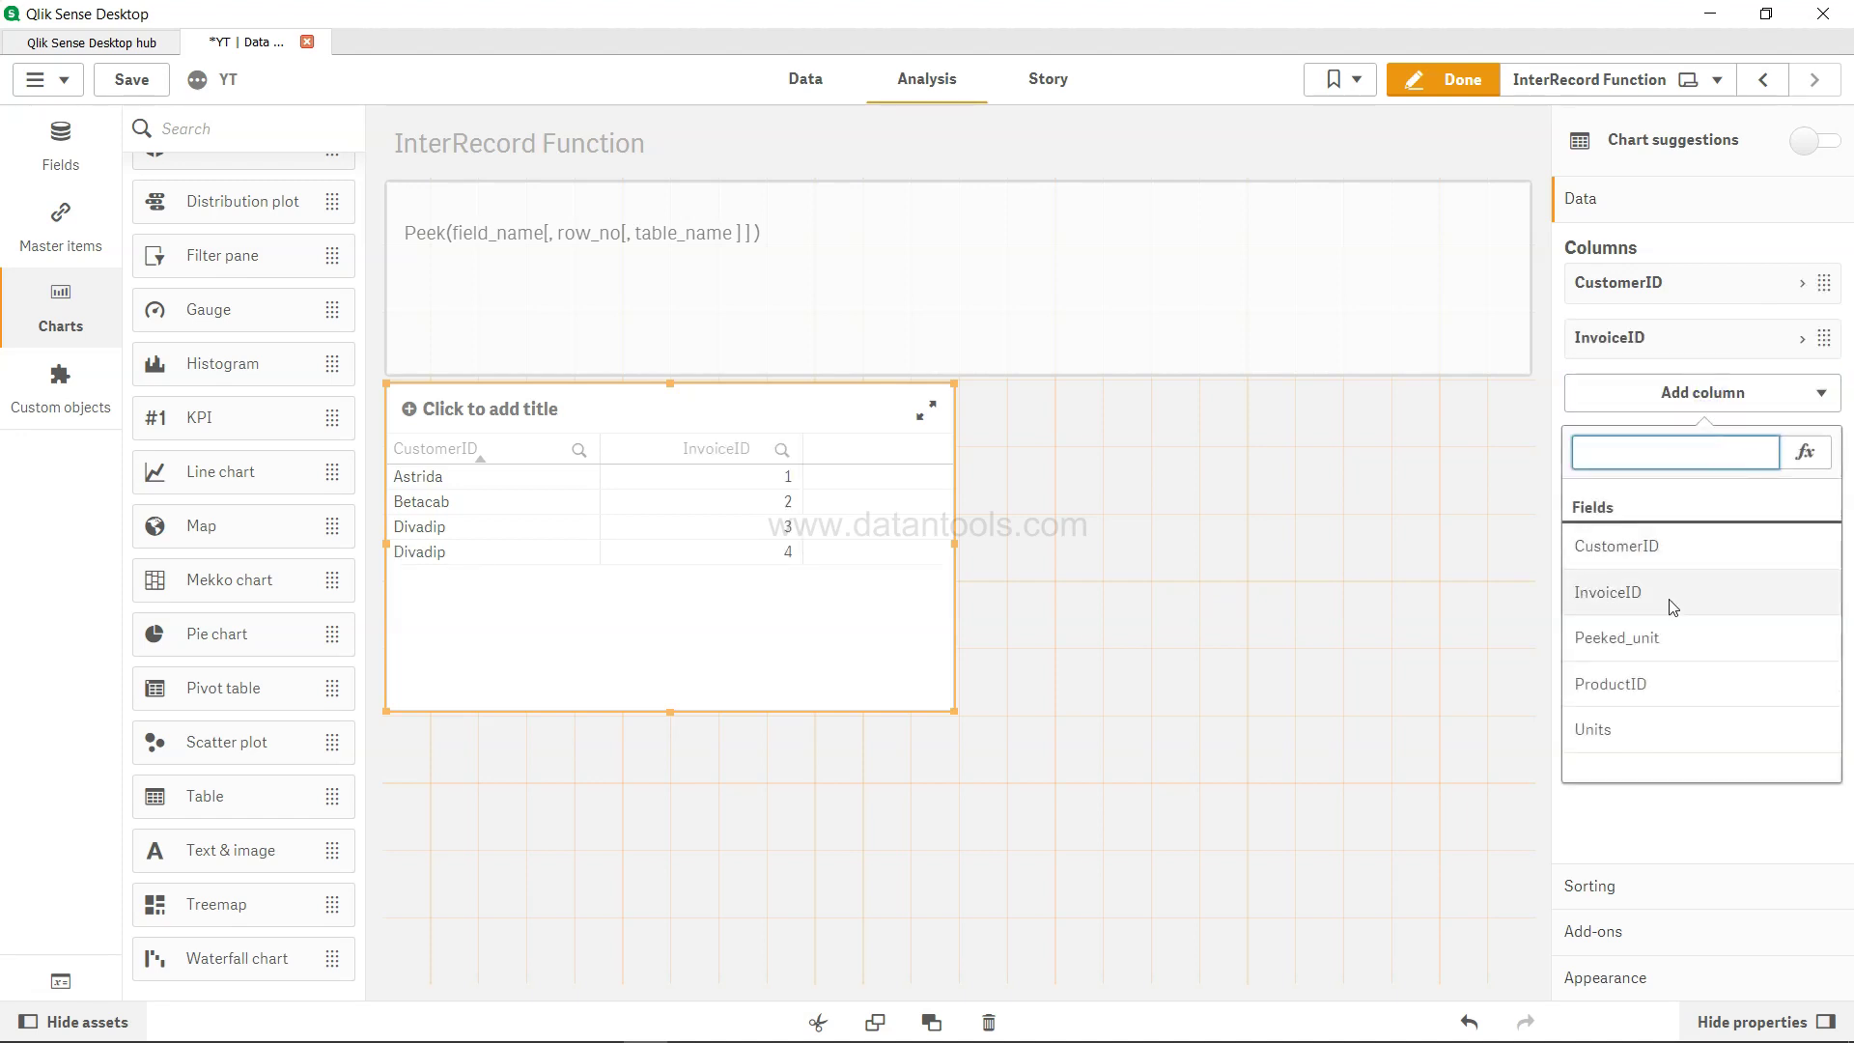
left_click(1661, 640)
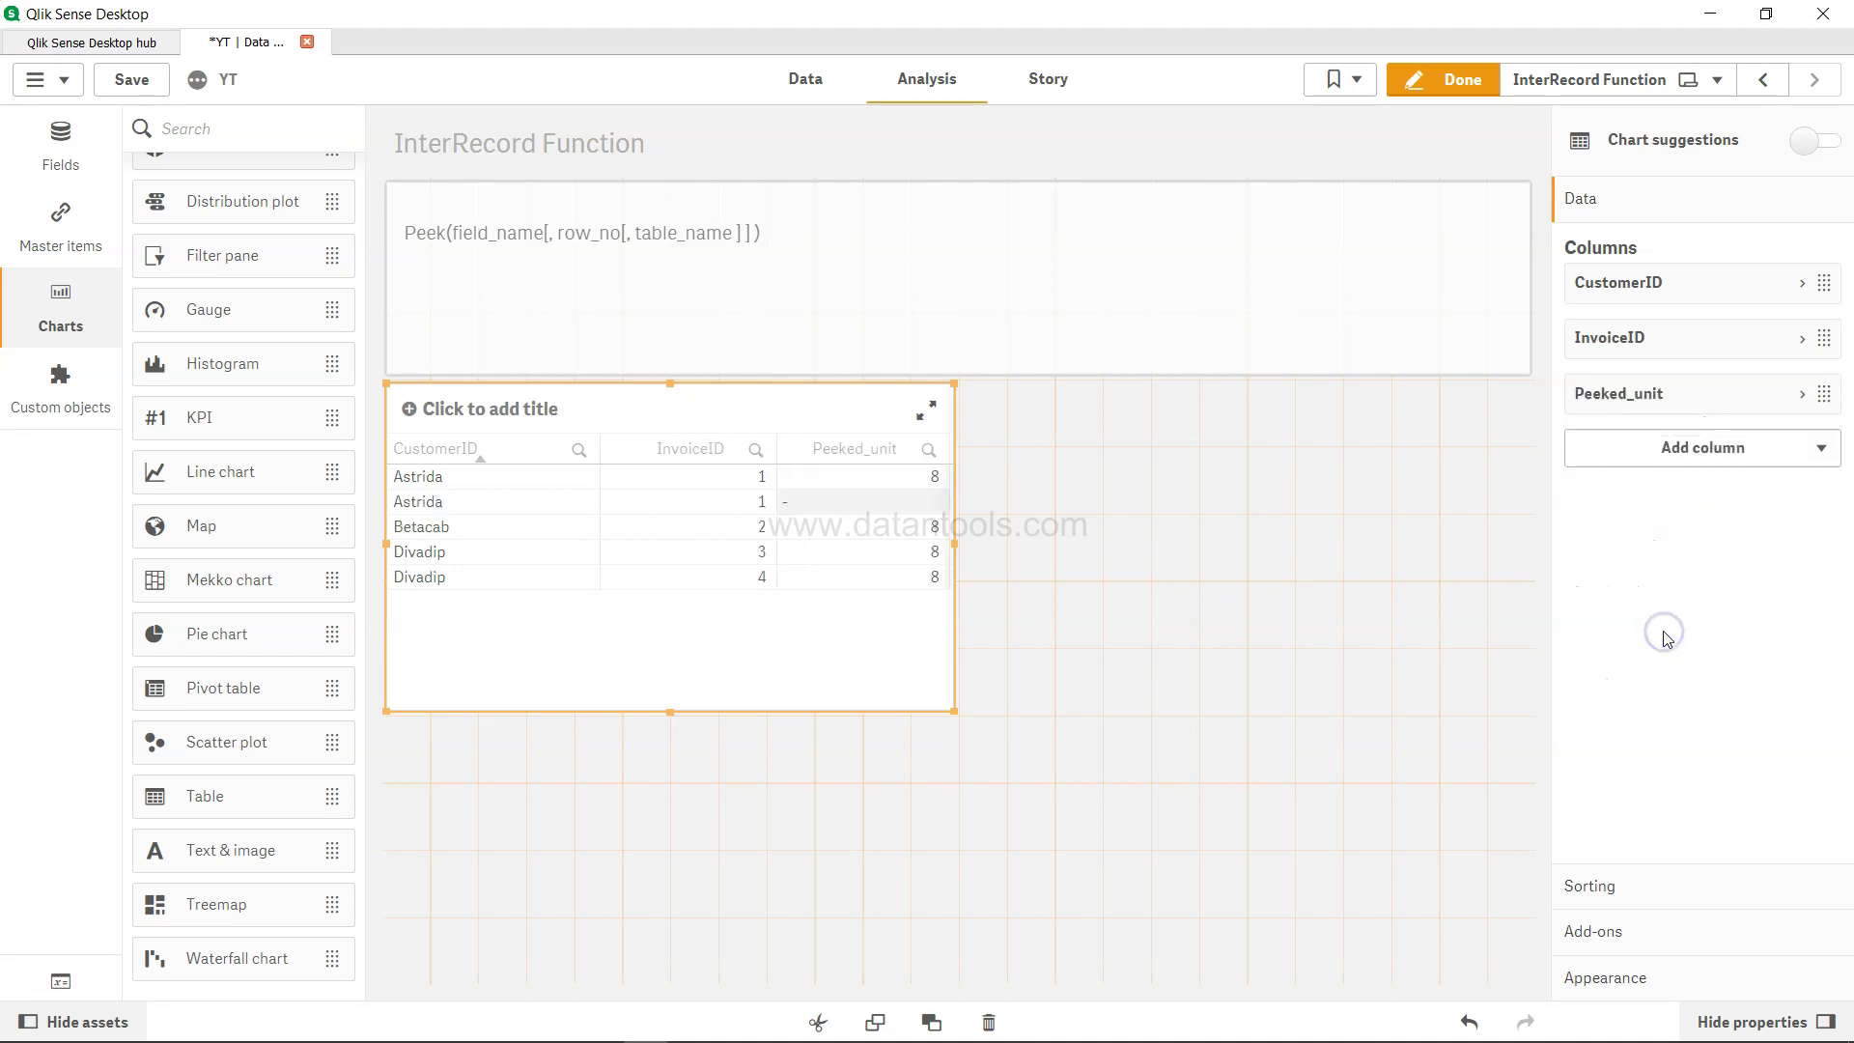
Step: Add ProductID and Units as the table's fourth and fifth dimension columns
left_click(1727, 447)
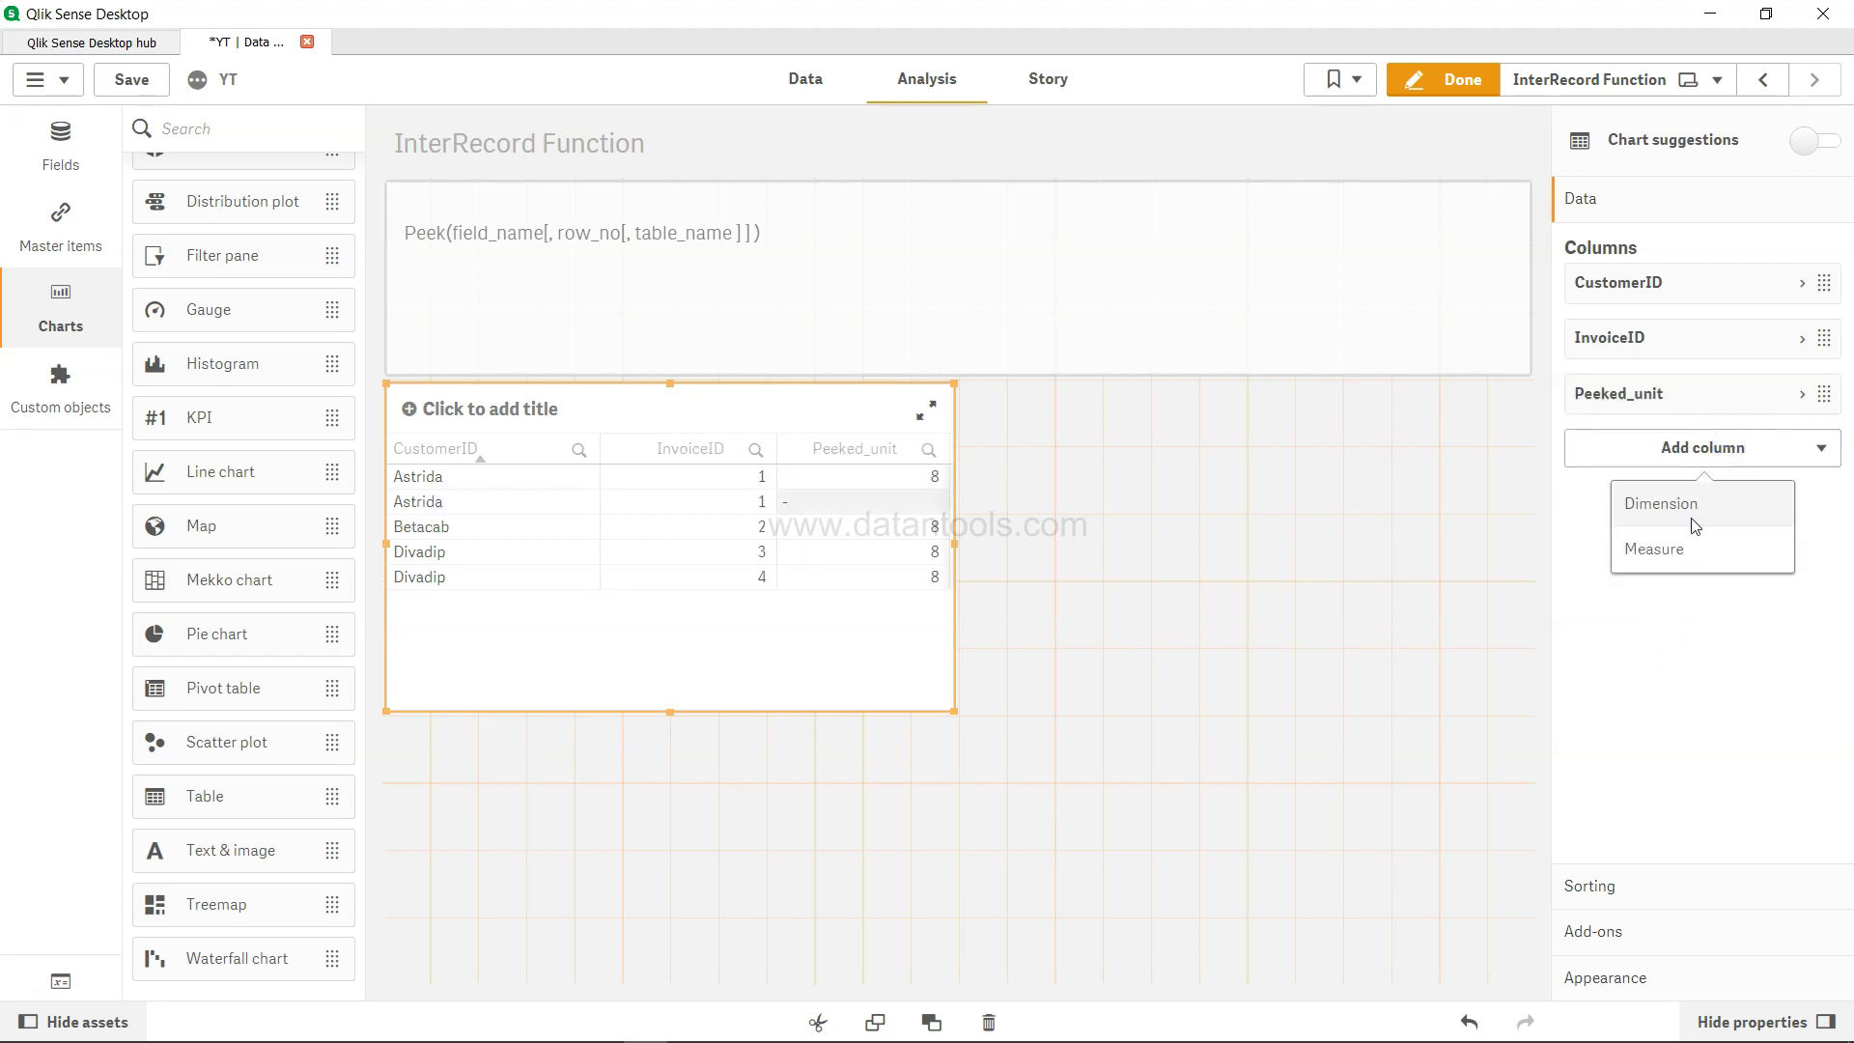
left_click(1695, 527)
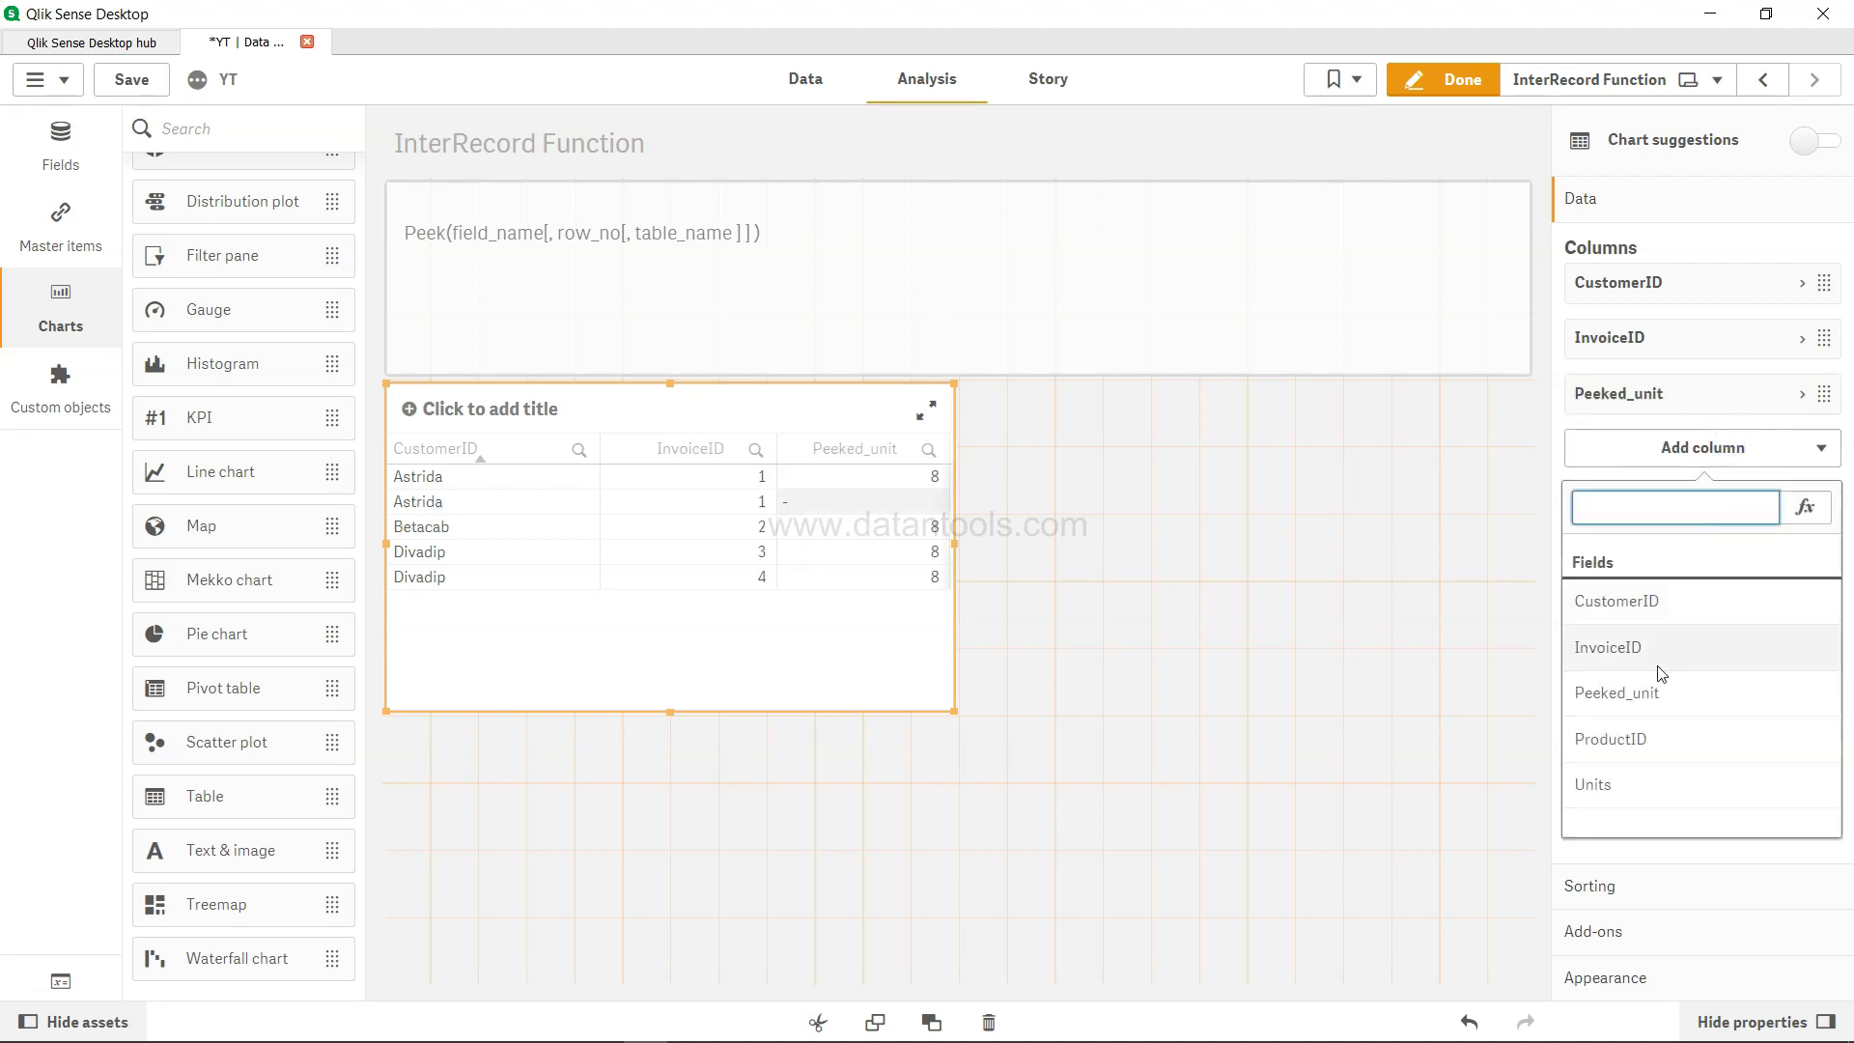
left_click(1655, 741)
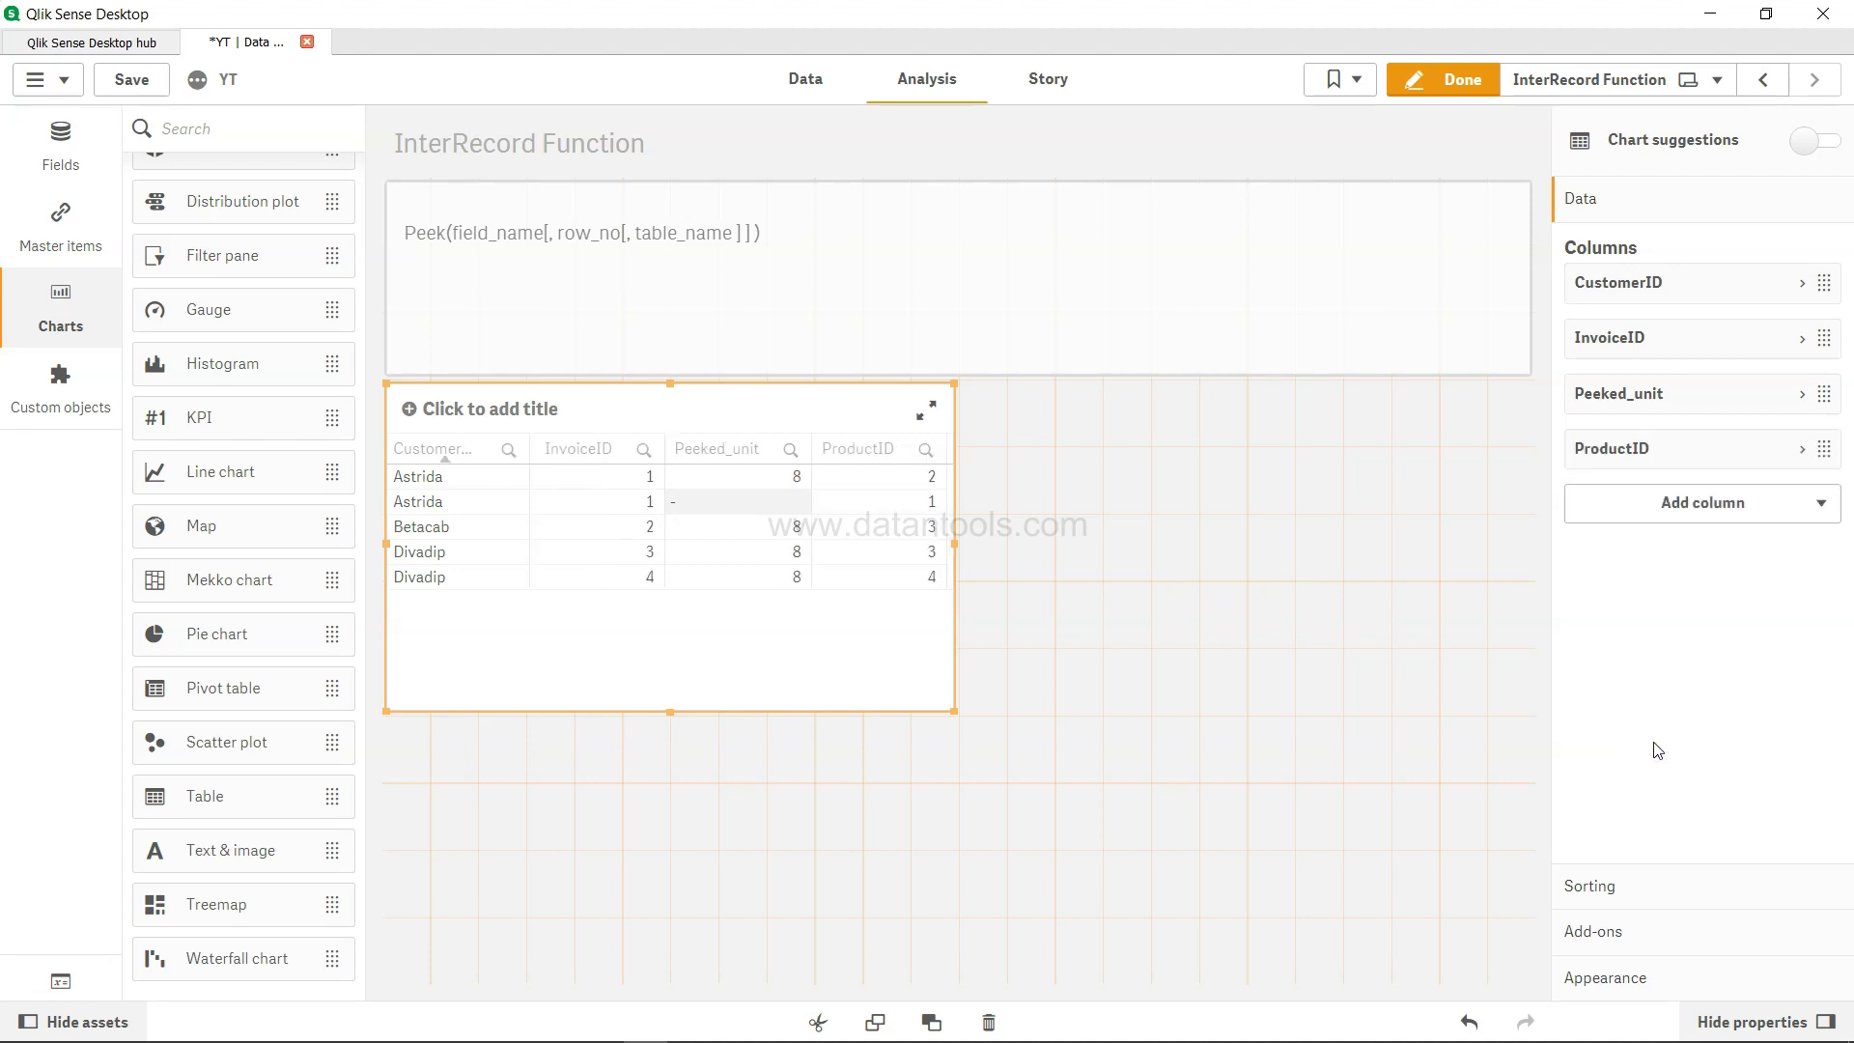
left_click(1735, 503)
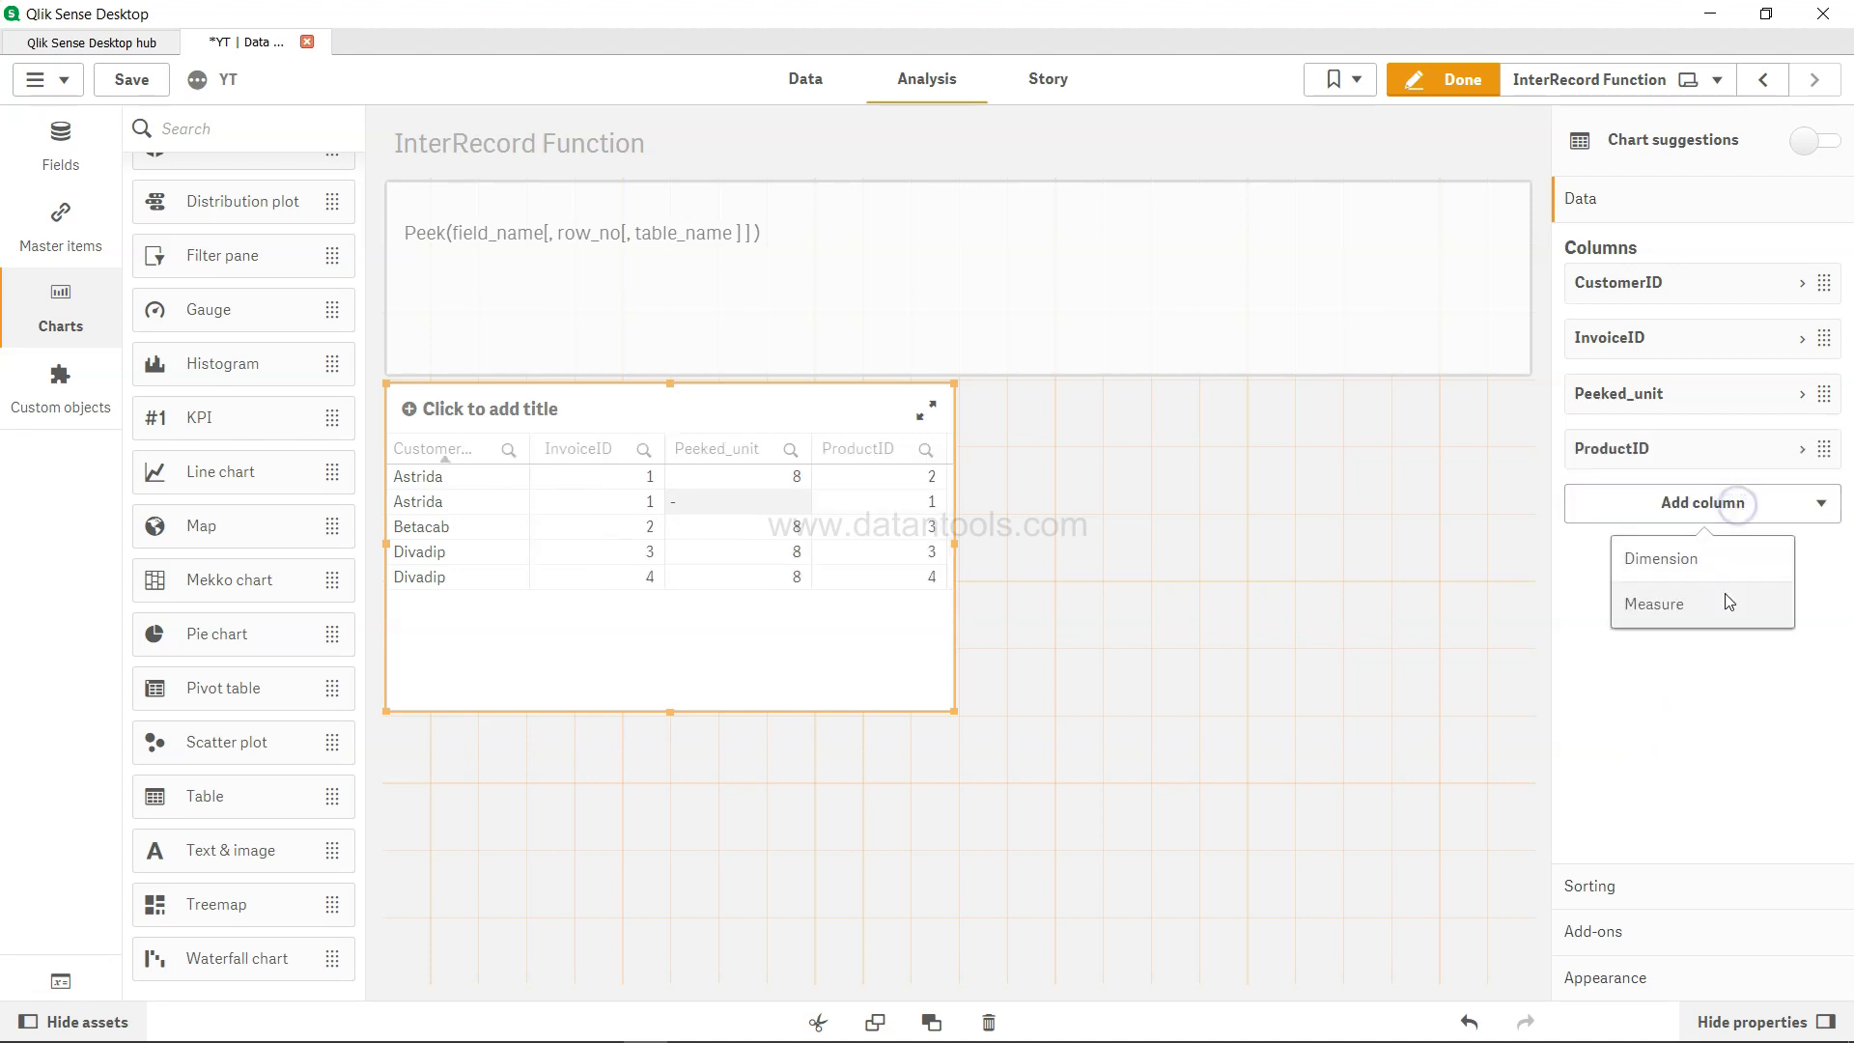
left_click(1709, 549)
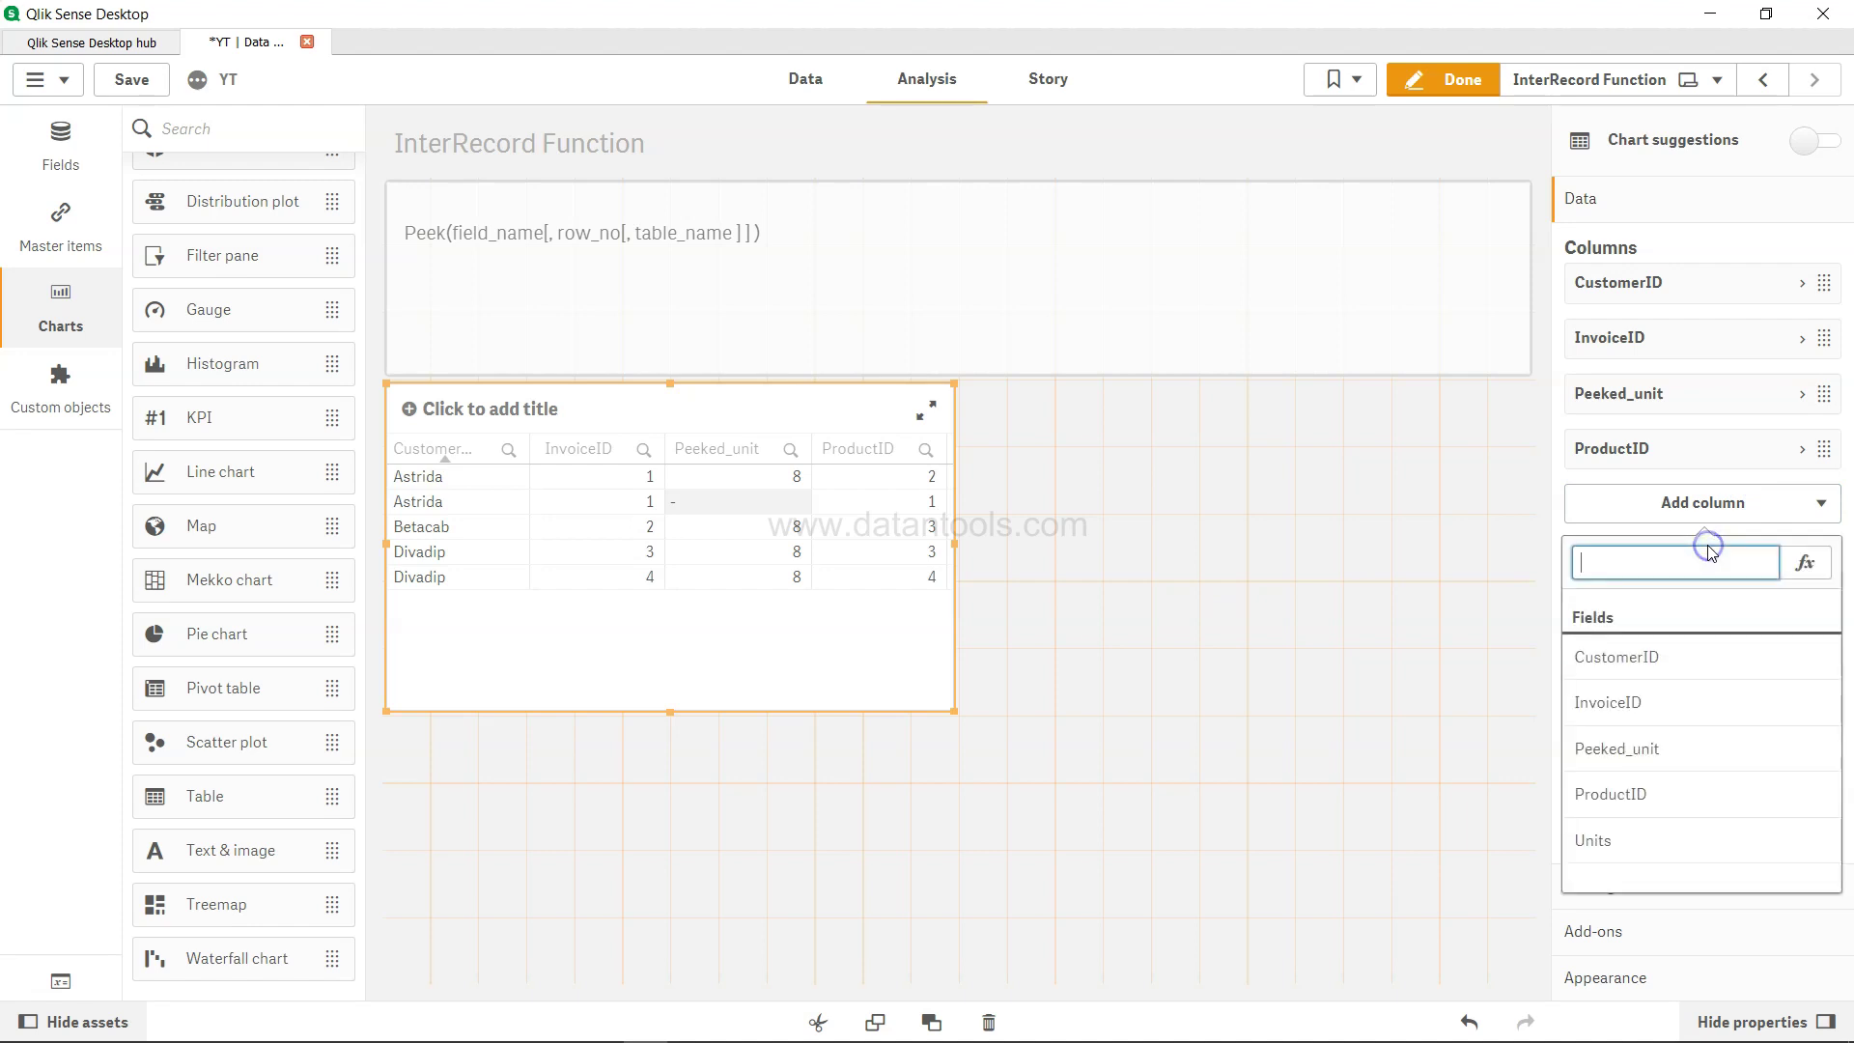
left_click(1641, 840)
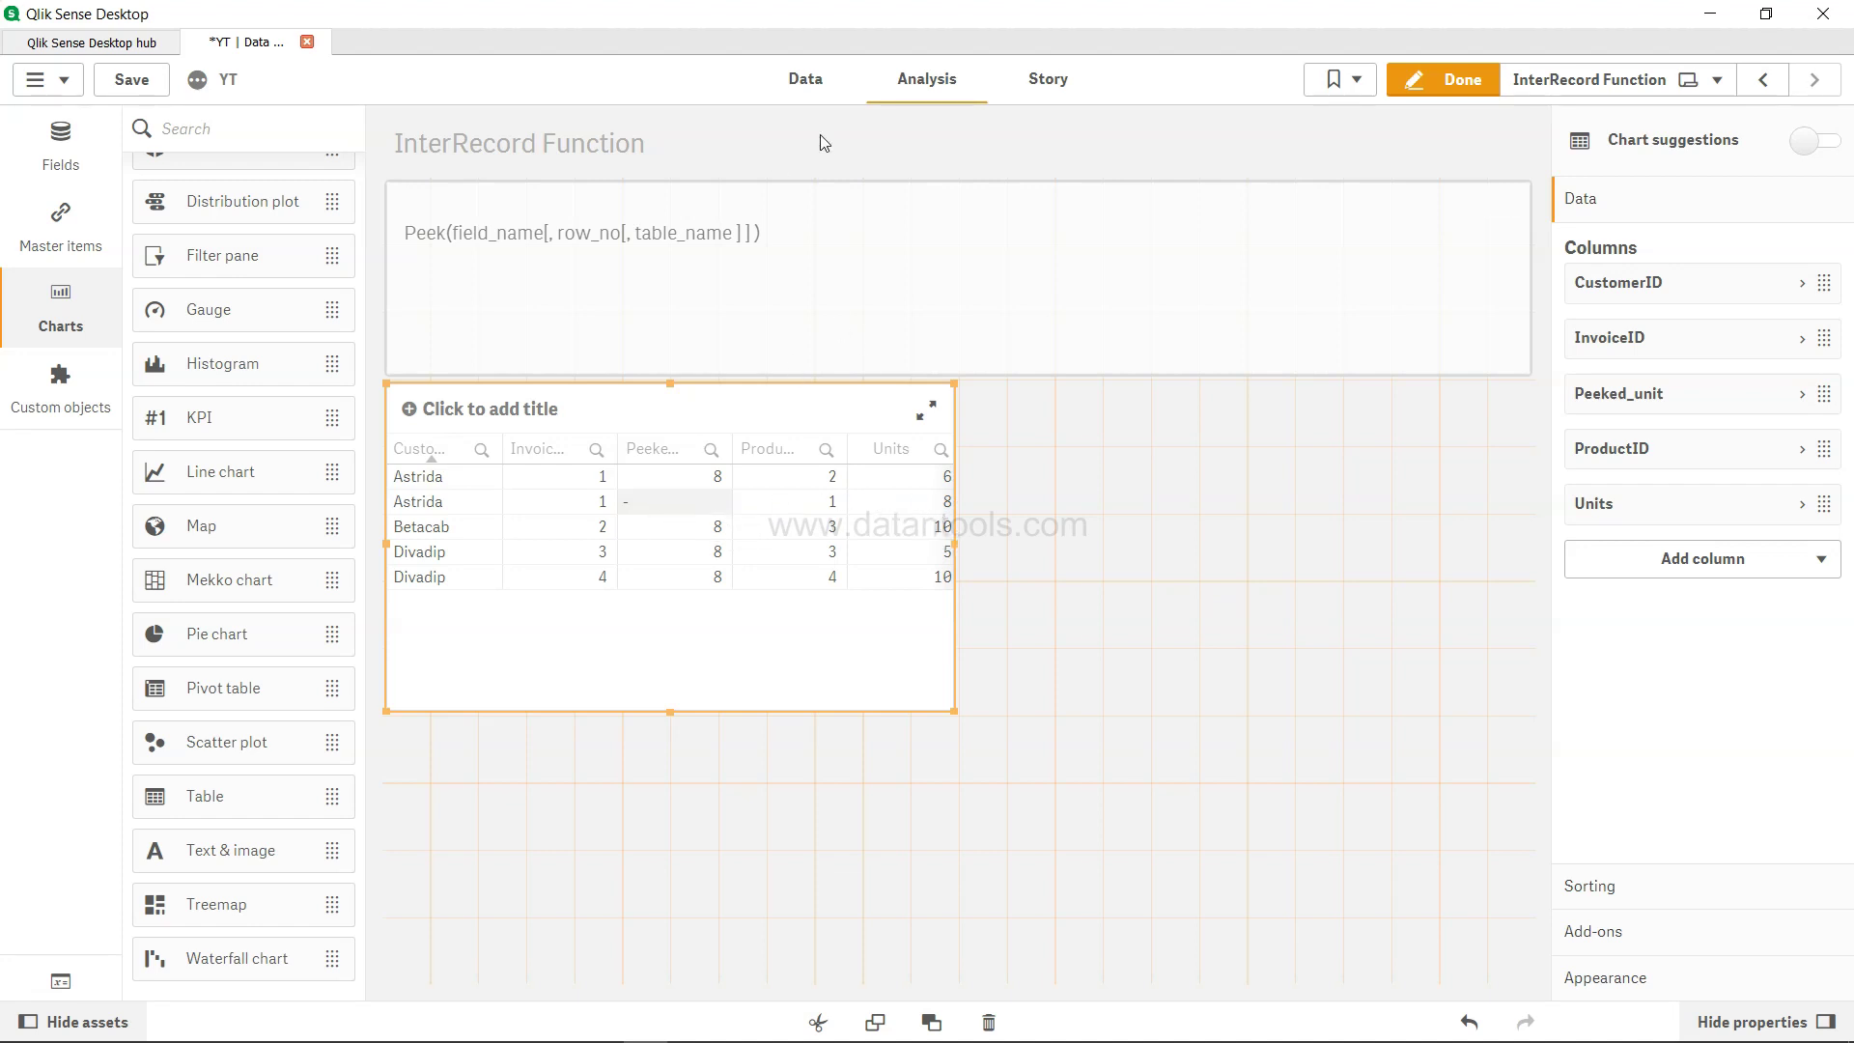
Step: Change Peek(Units,0) to Peek(Units,1), save, reload, and check the sheet table's Peeked_unit values
left_click(815, 79)
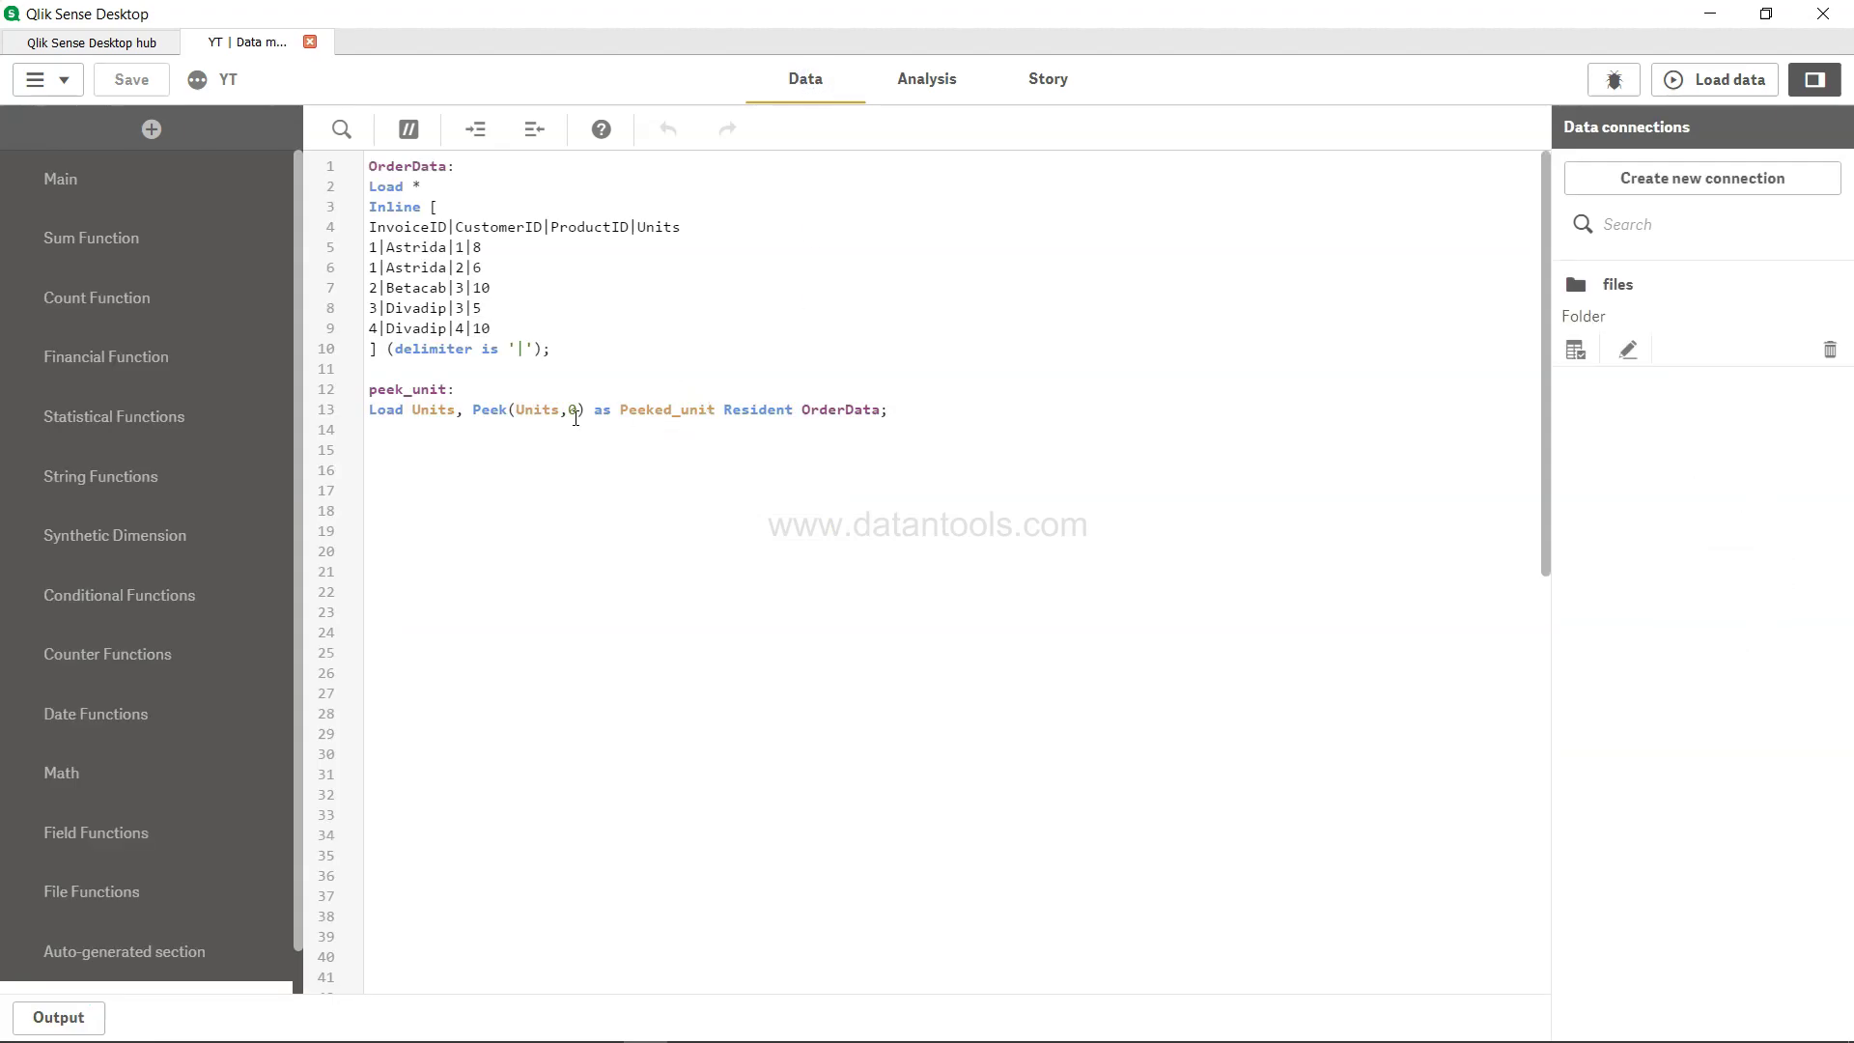
double_click(574, 409)
type("1")
left_click(131, 79)
left_click(1720, 79)
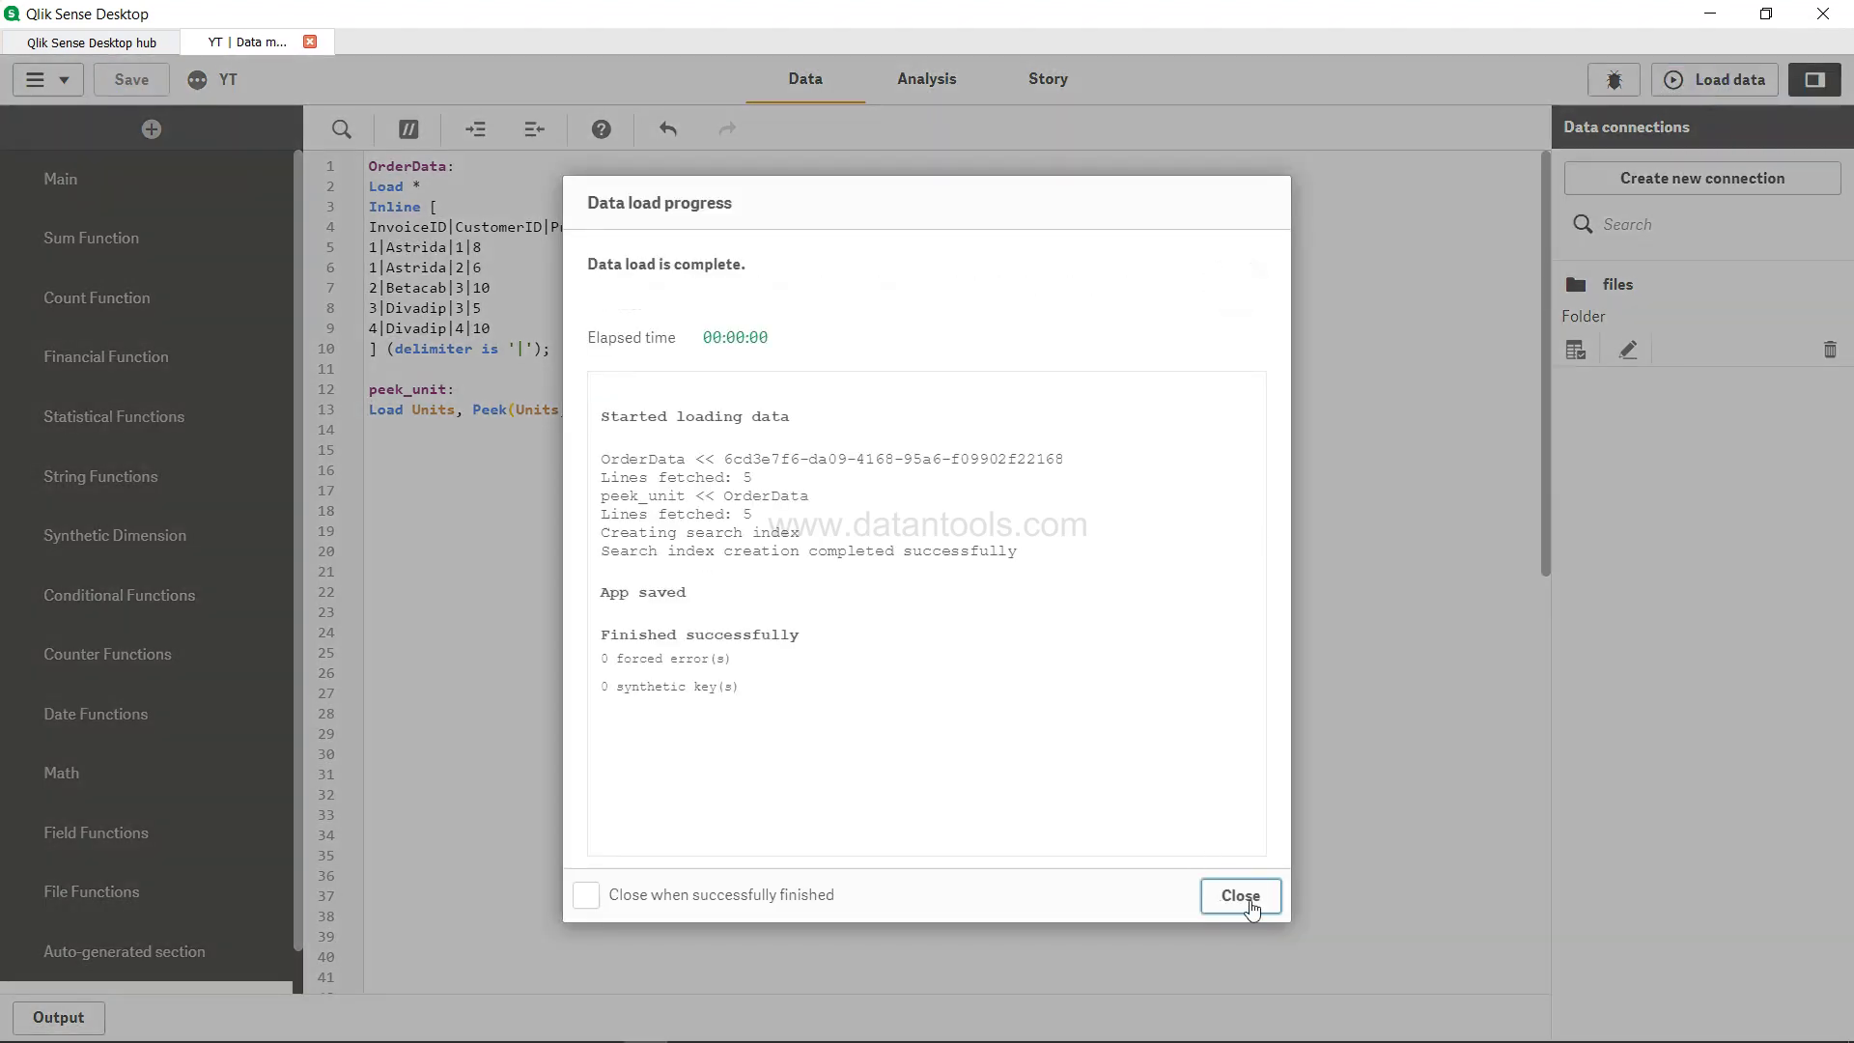
left_click(1240, 895)
left_click(947, 84)
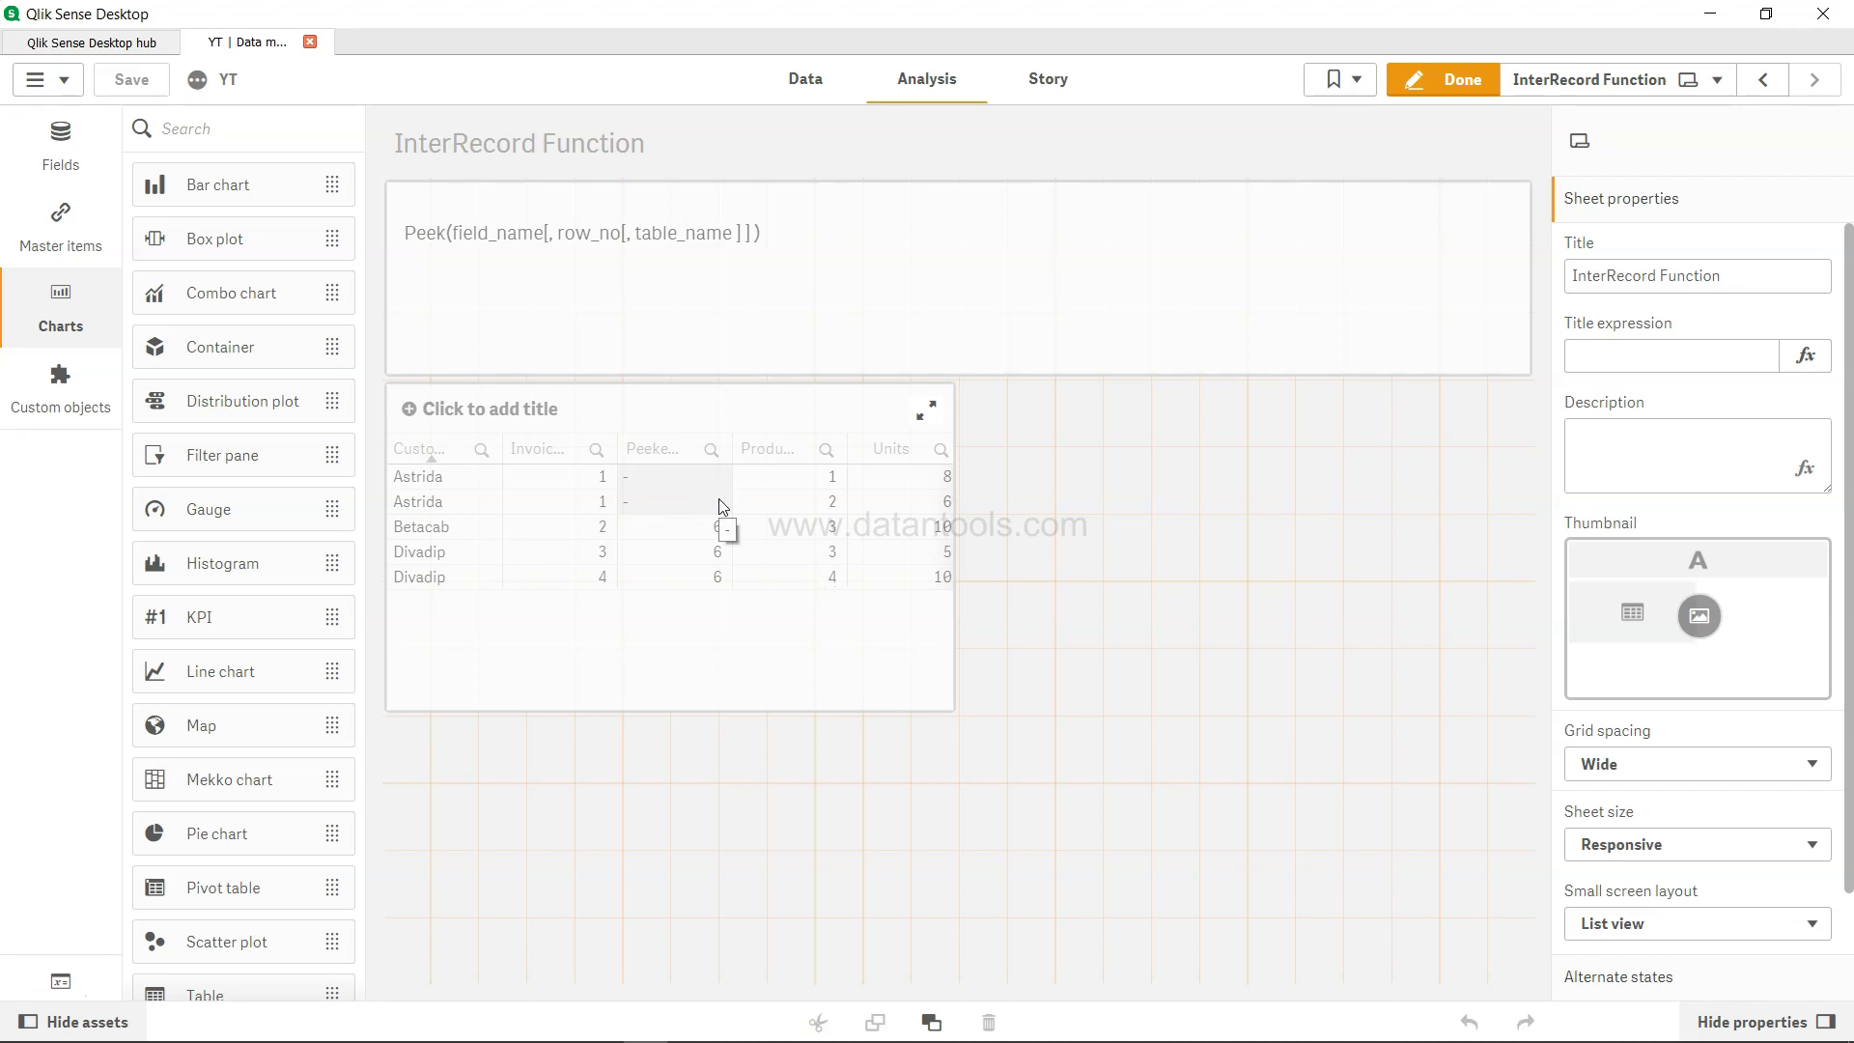
Step: Remove the row argument so the script reads Peek(Units), reload, check the sheet, and return to the script
left_click(809, 81)
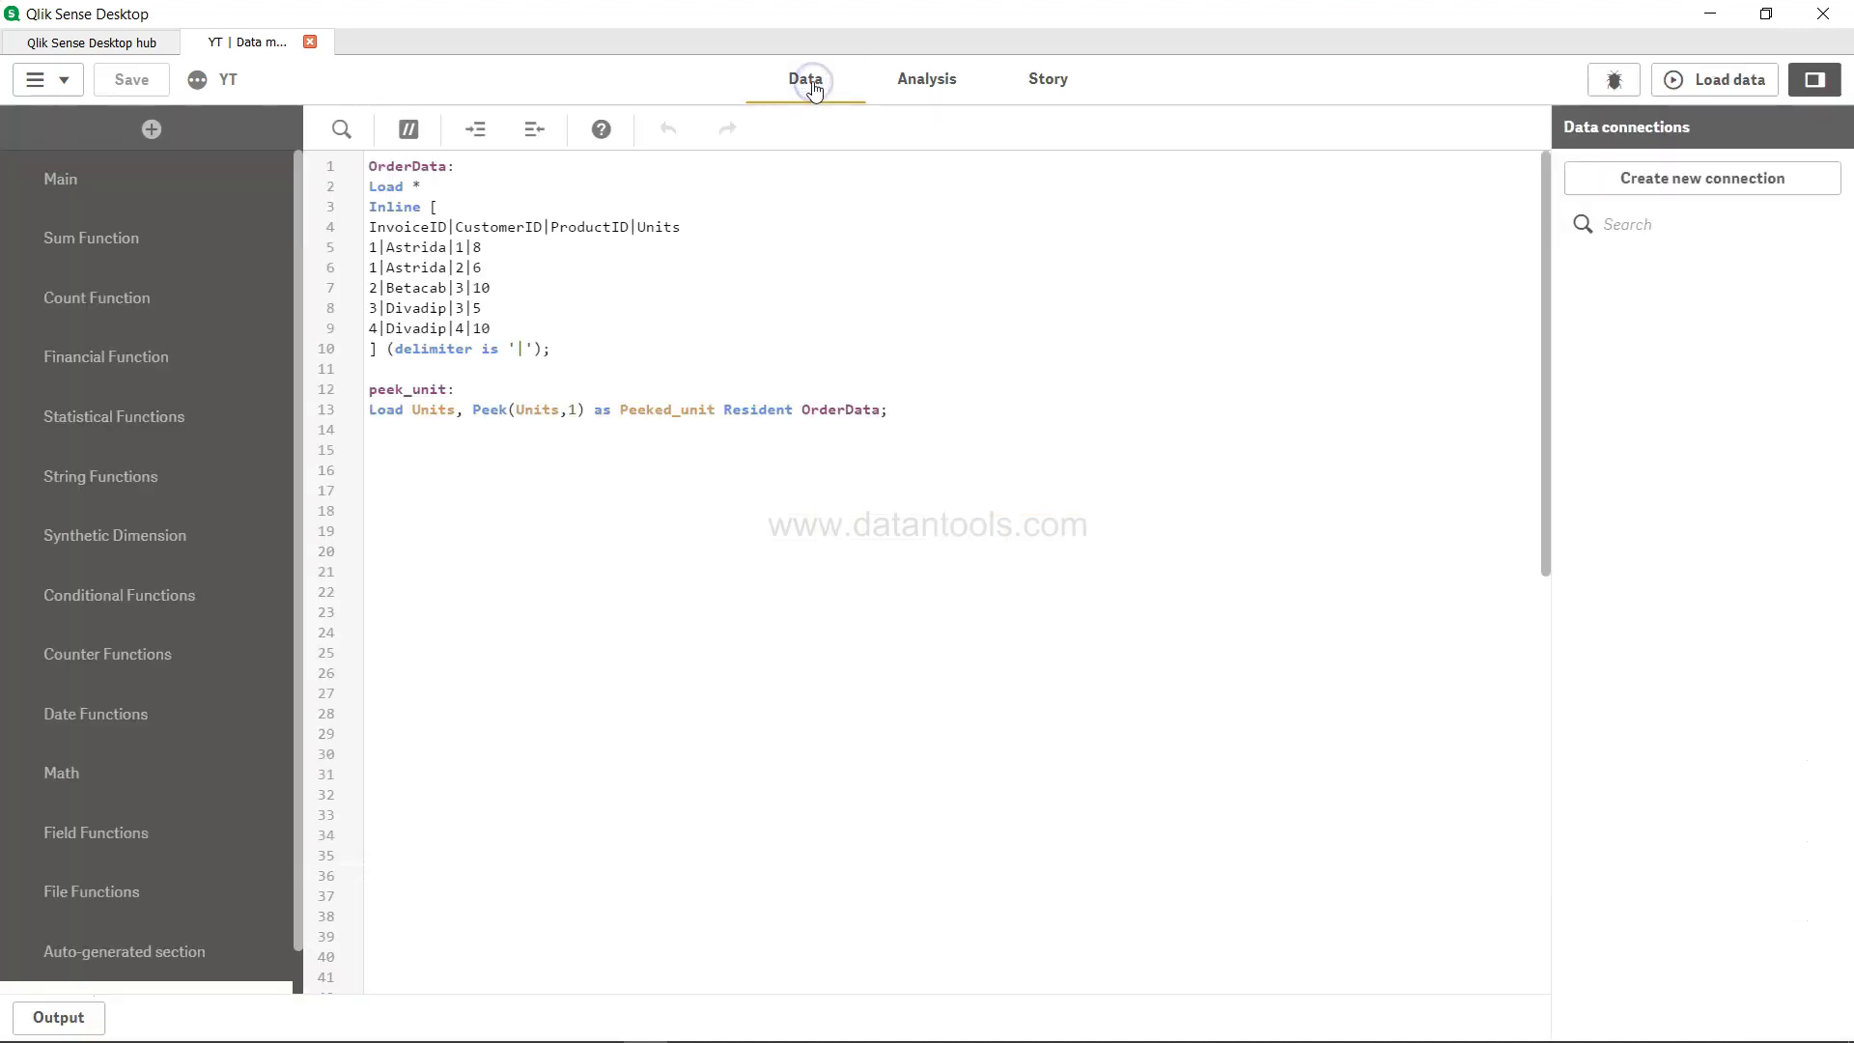
left_click(580, 409)
key("BackSpace")
key("BackSpace")
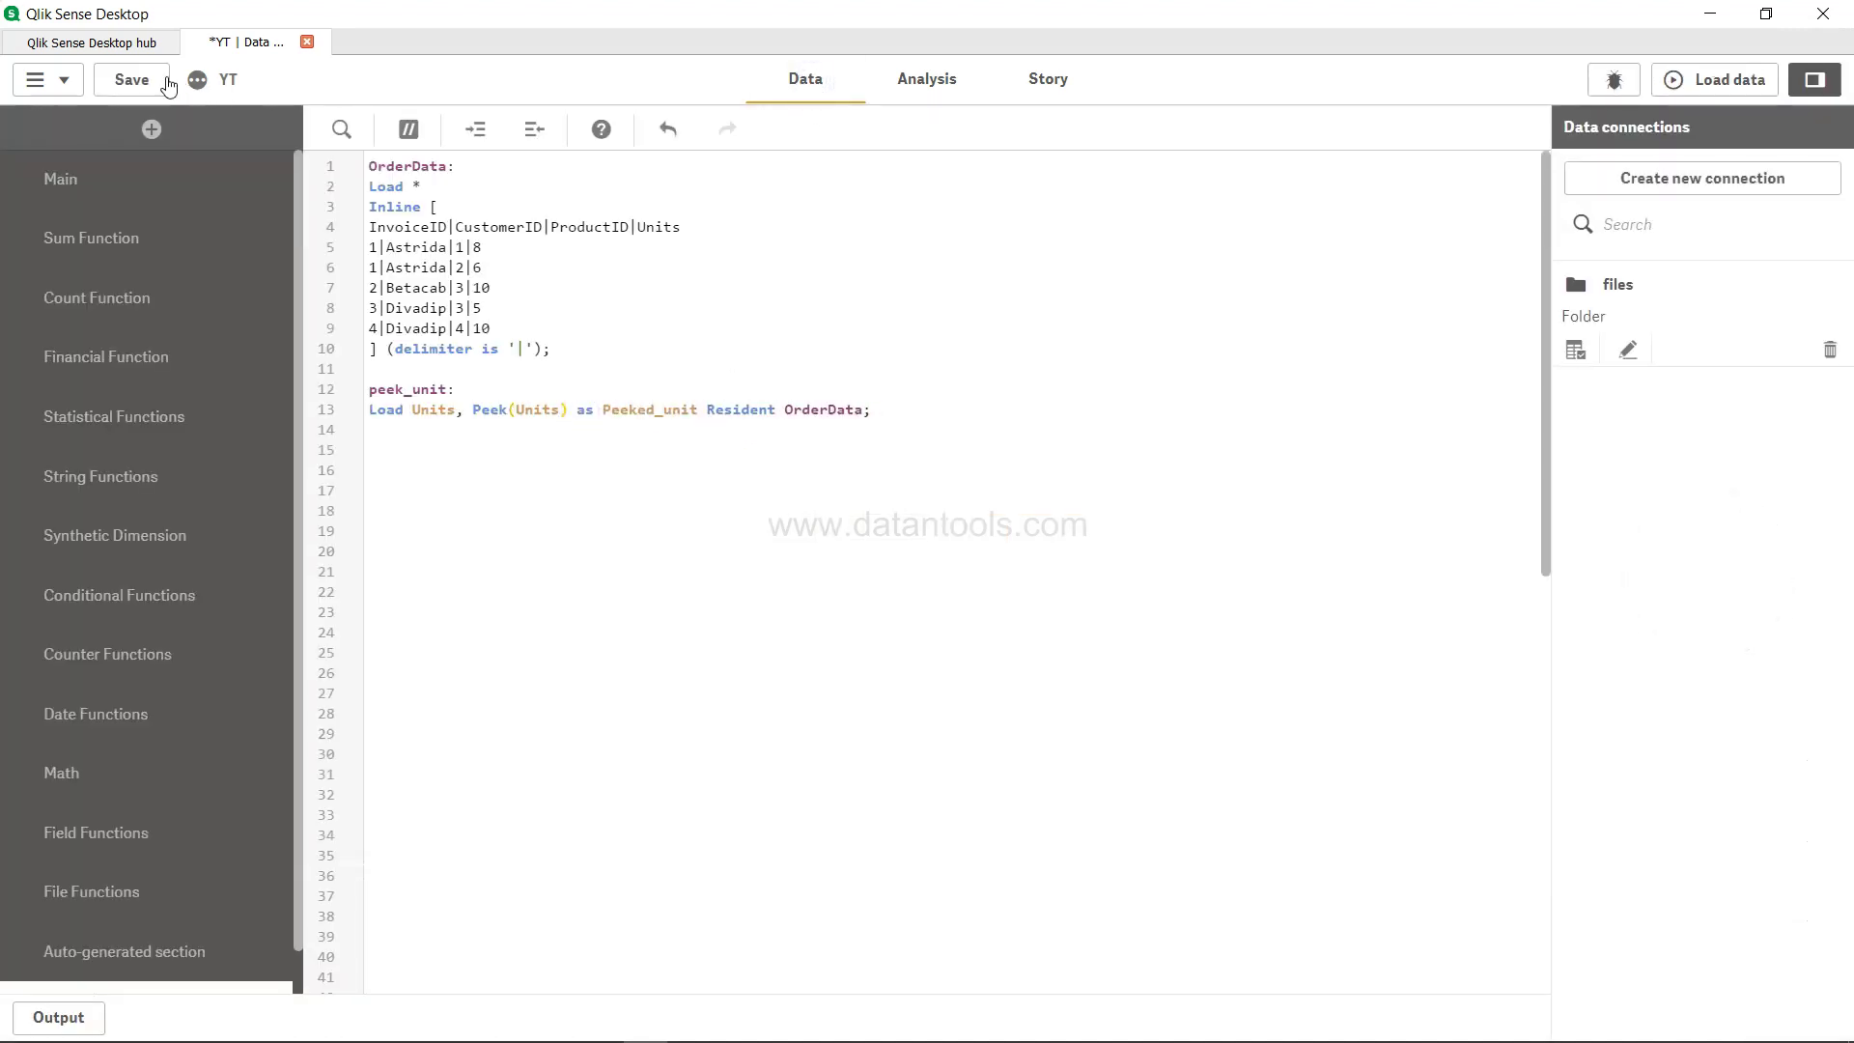
left_click(133, 80)
left_click(1743, 73)
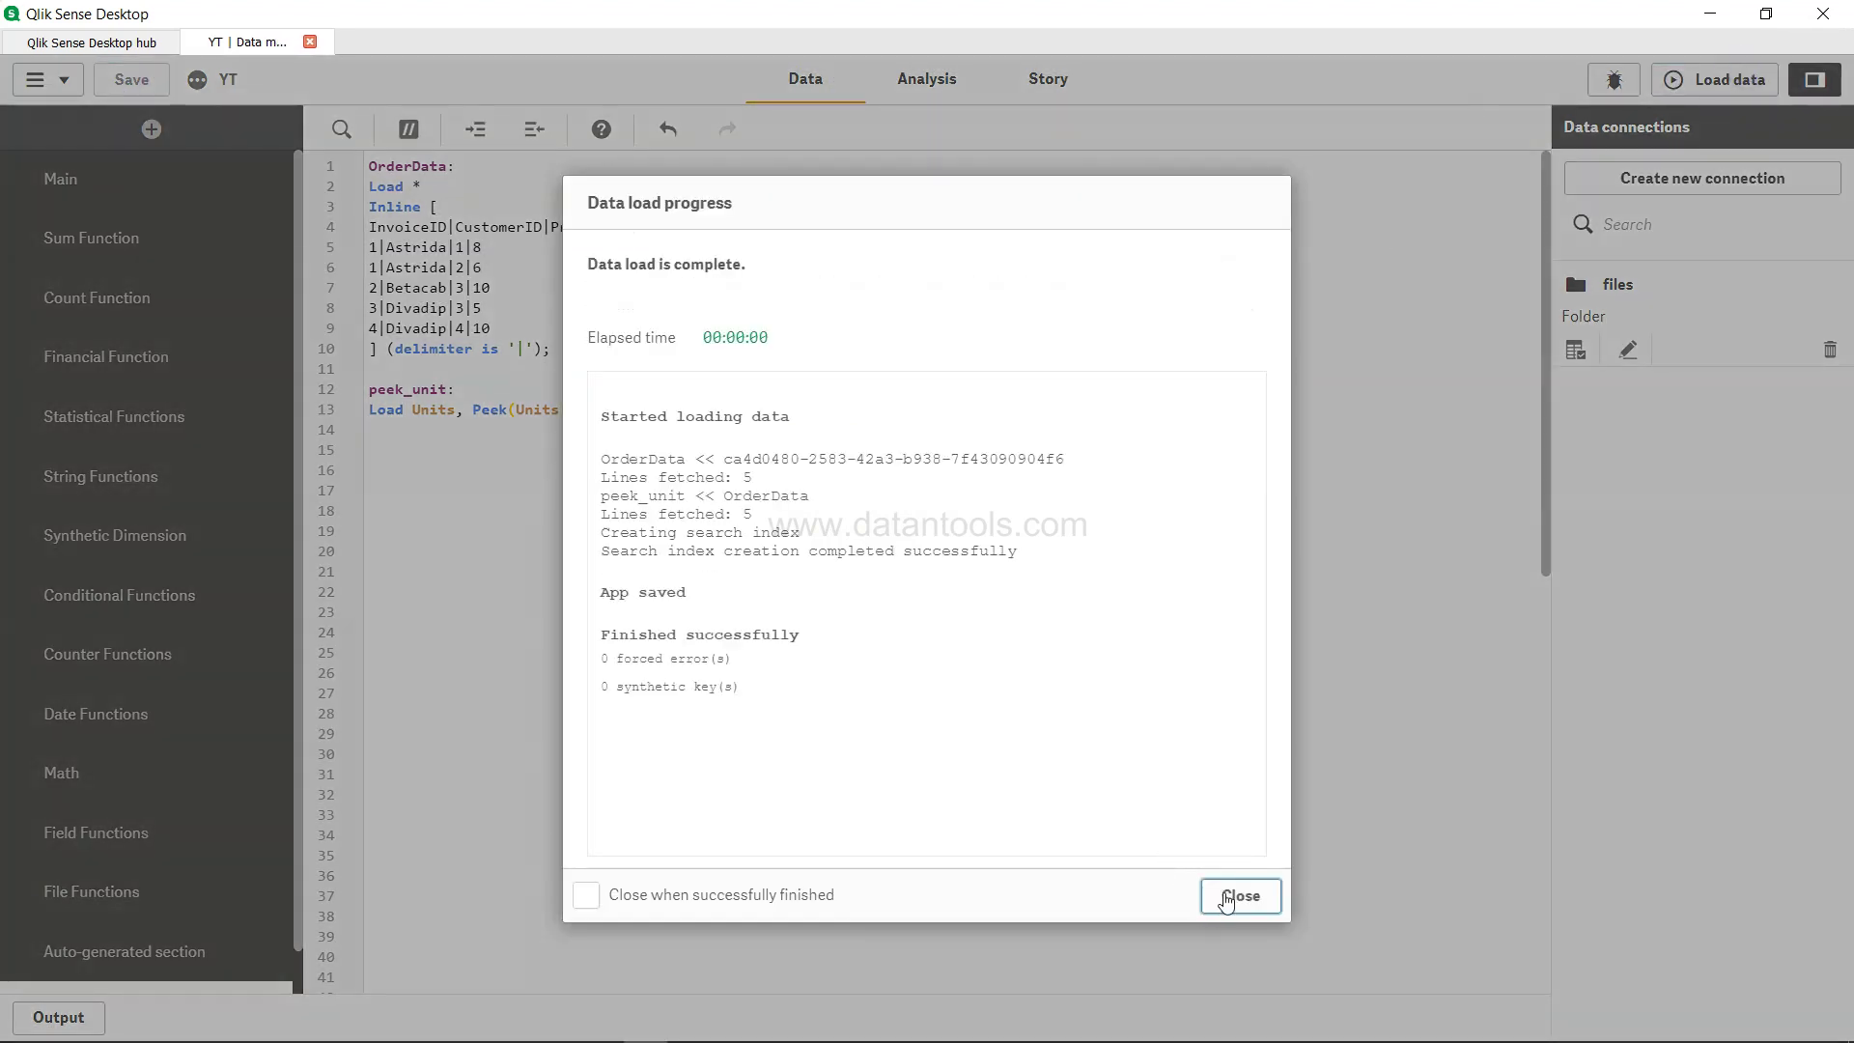
left_click(1235, 895)
left_click(949, 85)
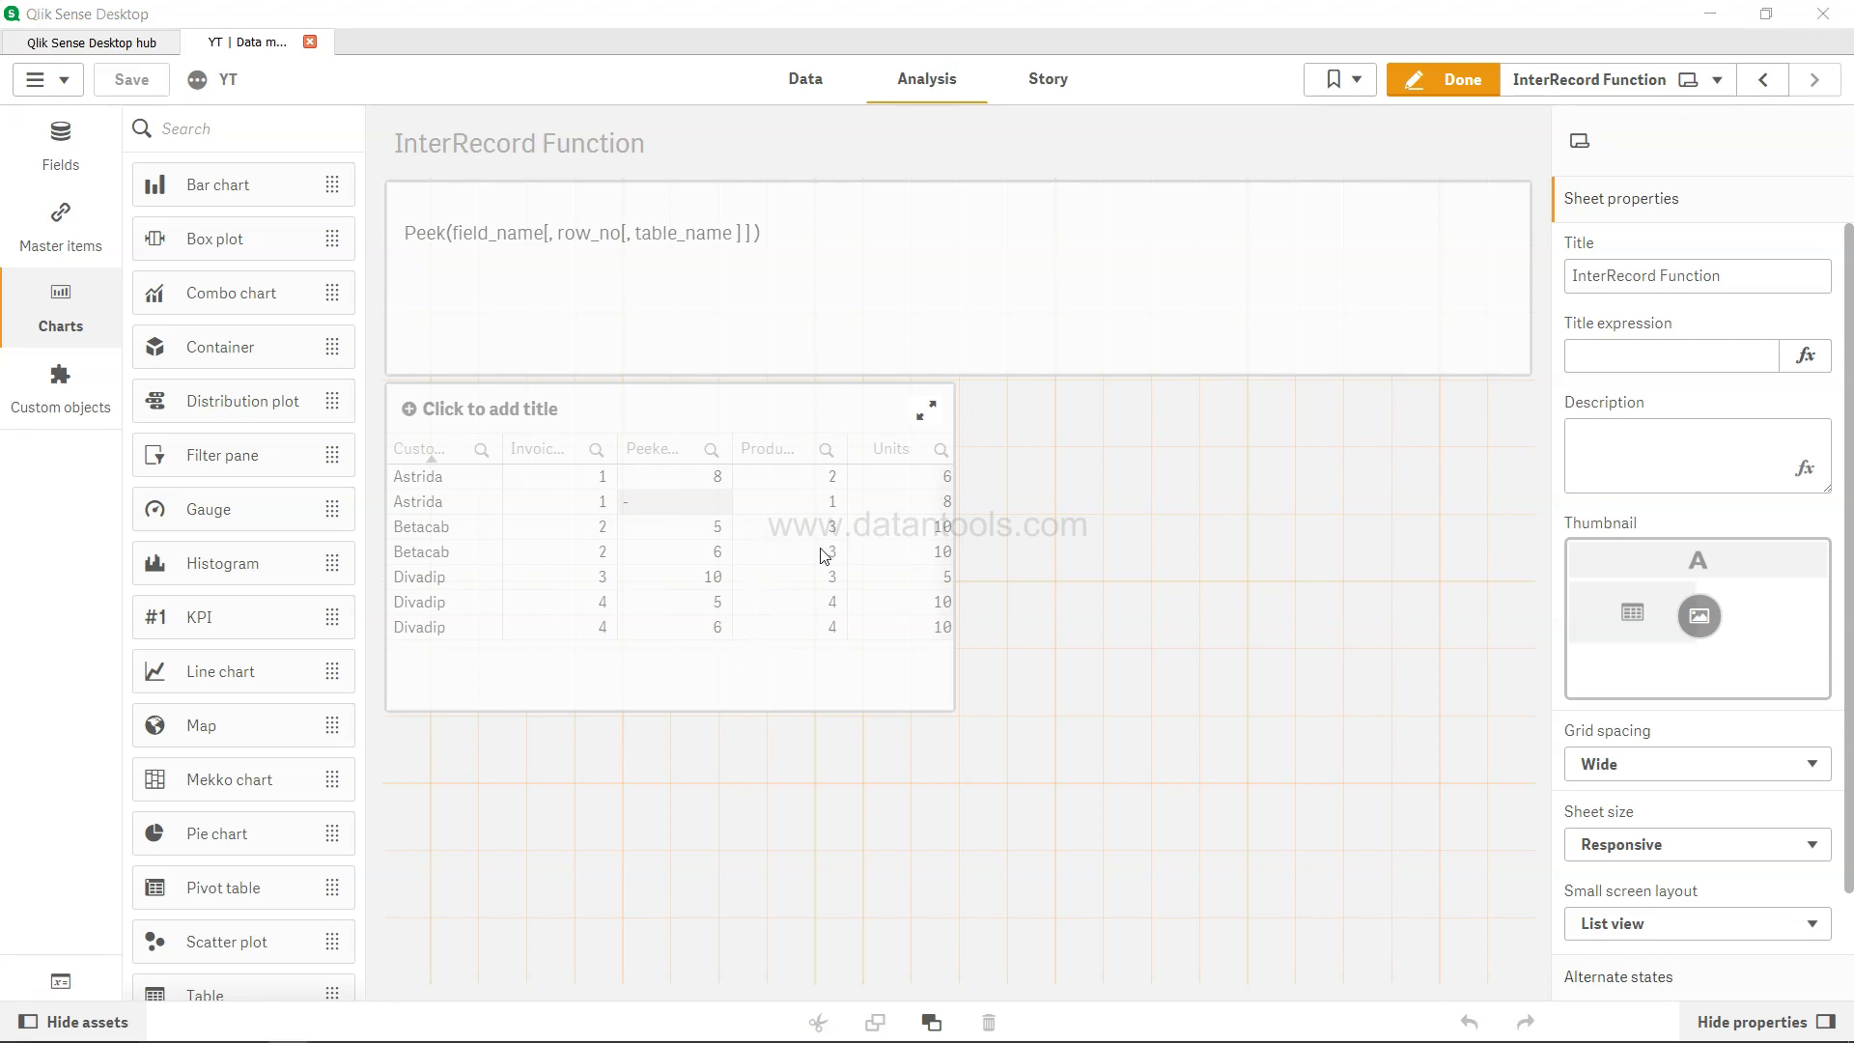
left_click(813, 83)
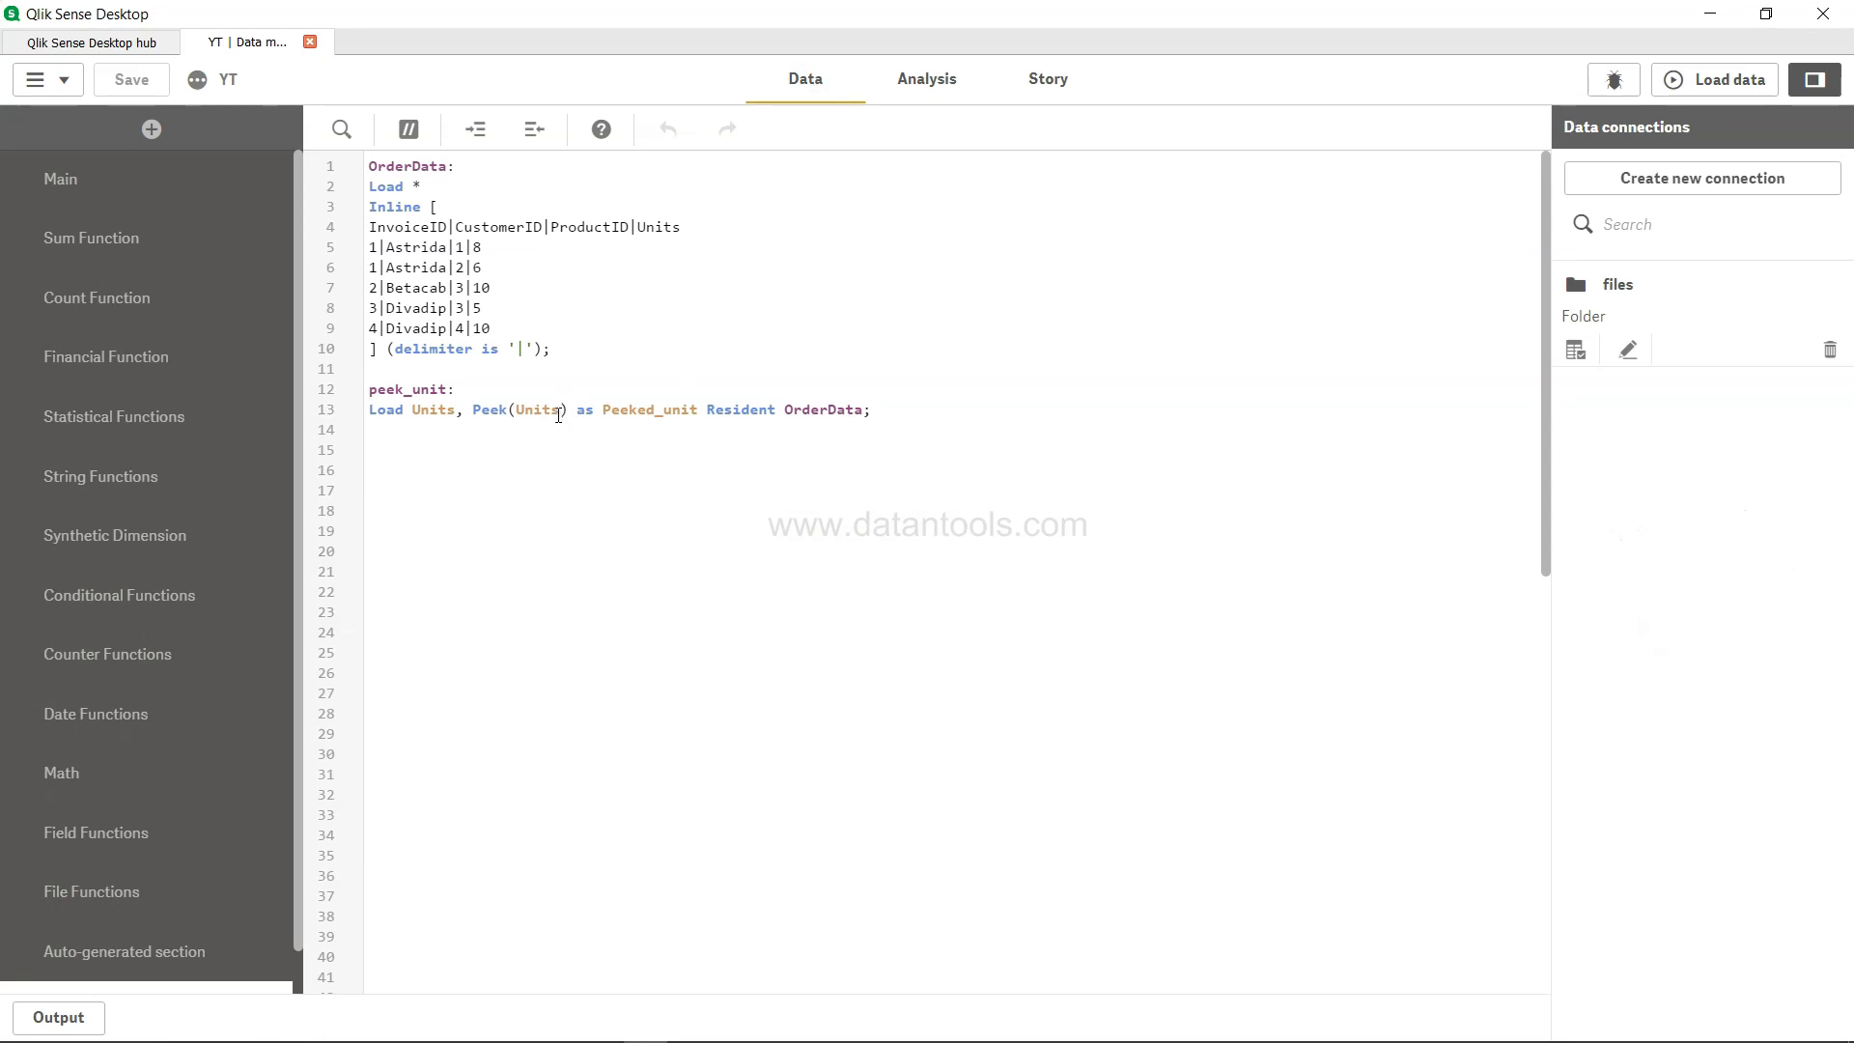
Step: Restore Peek(Units,1) by typing ',1', save, reload, and view Peeked_unit showing 6 on the sheet
double_click(478, 329)
left_click(523, 336)
left_click(557, 415)
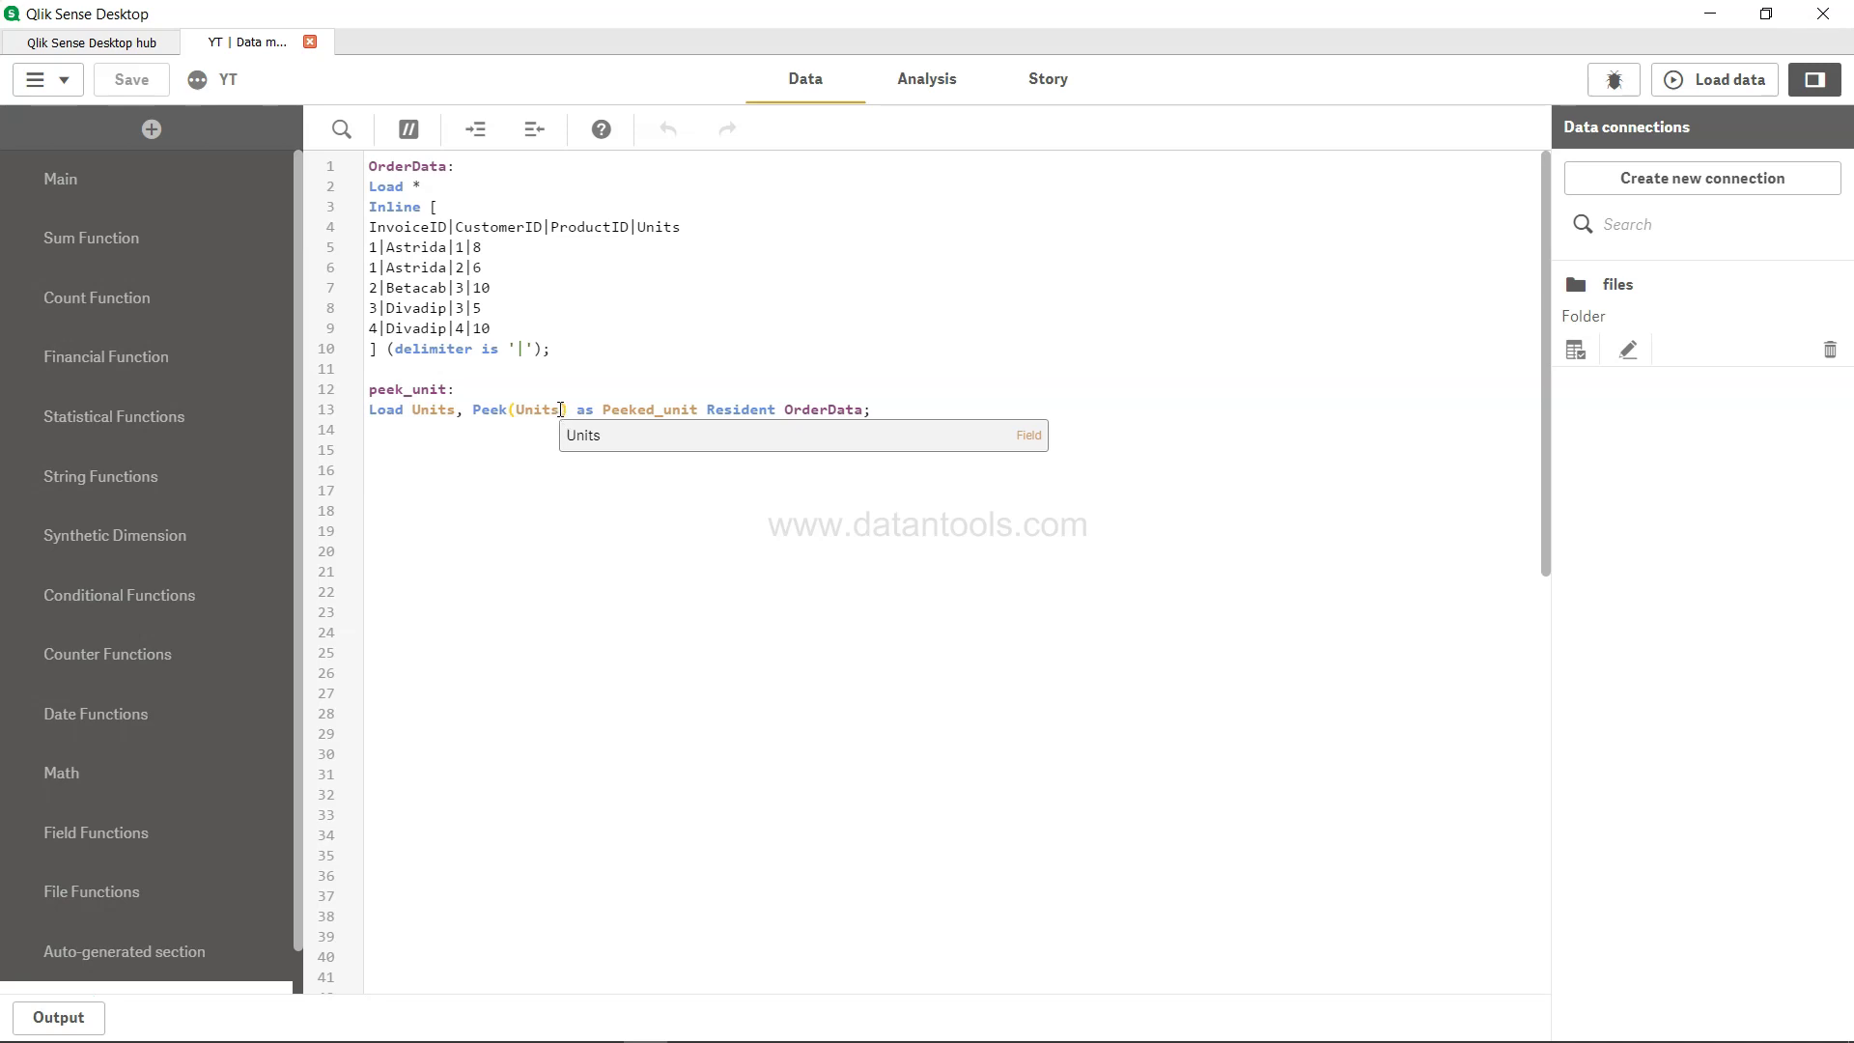
left_click(561, 410)
type(",")
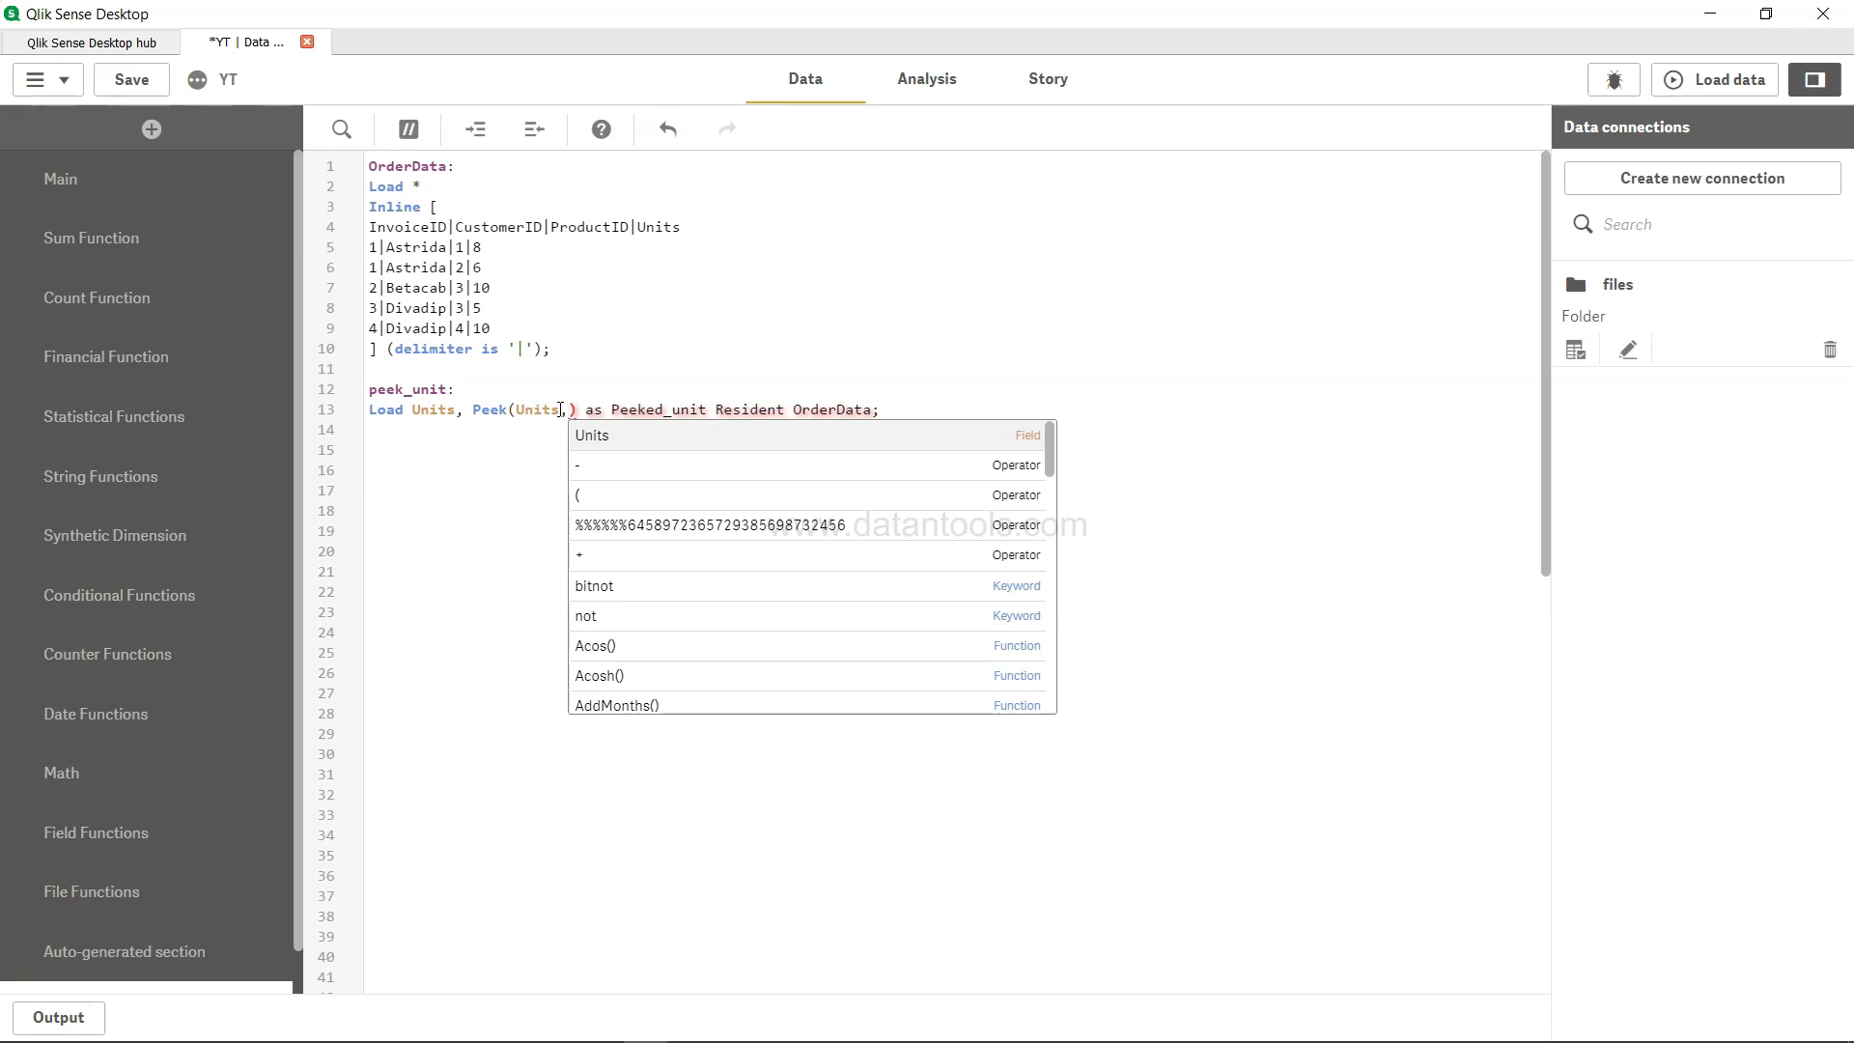
type("1")
left_click(153, 81)
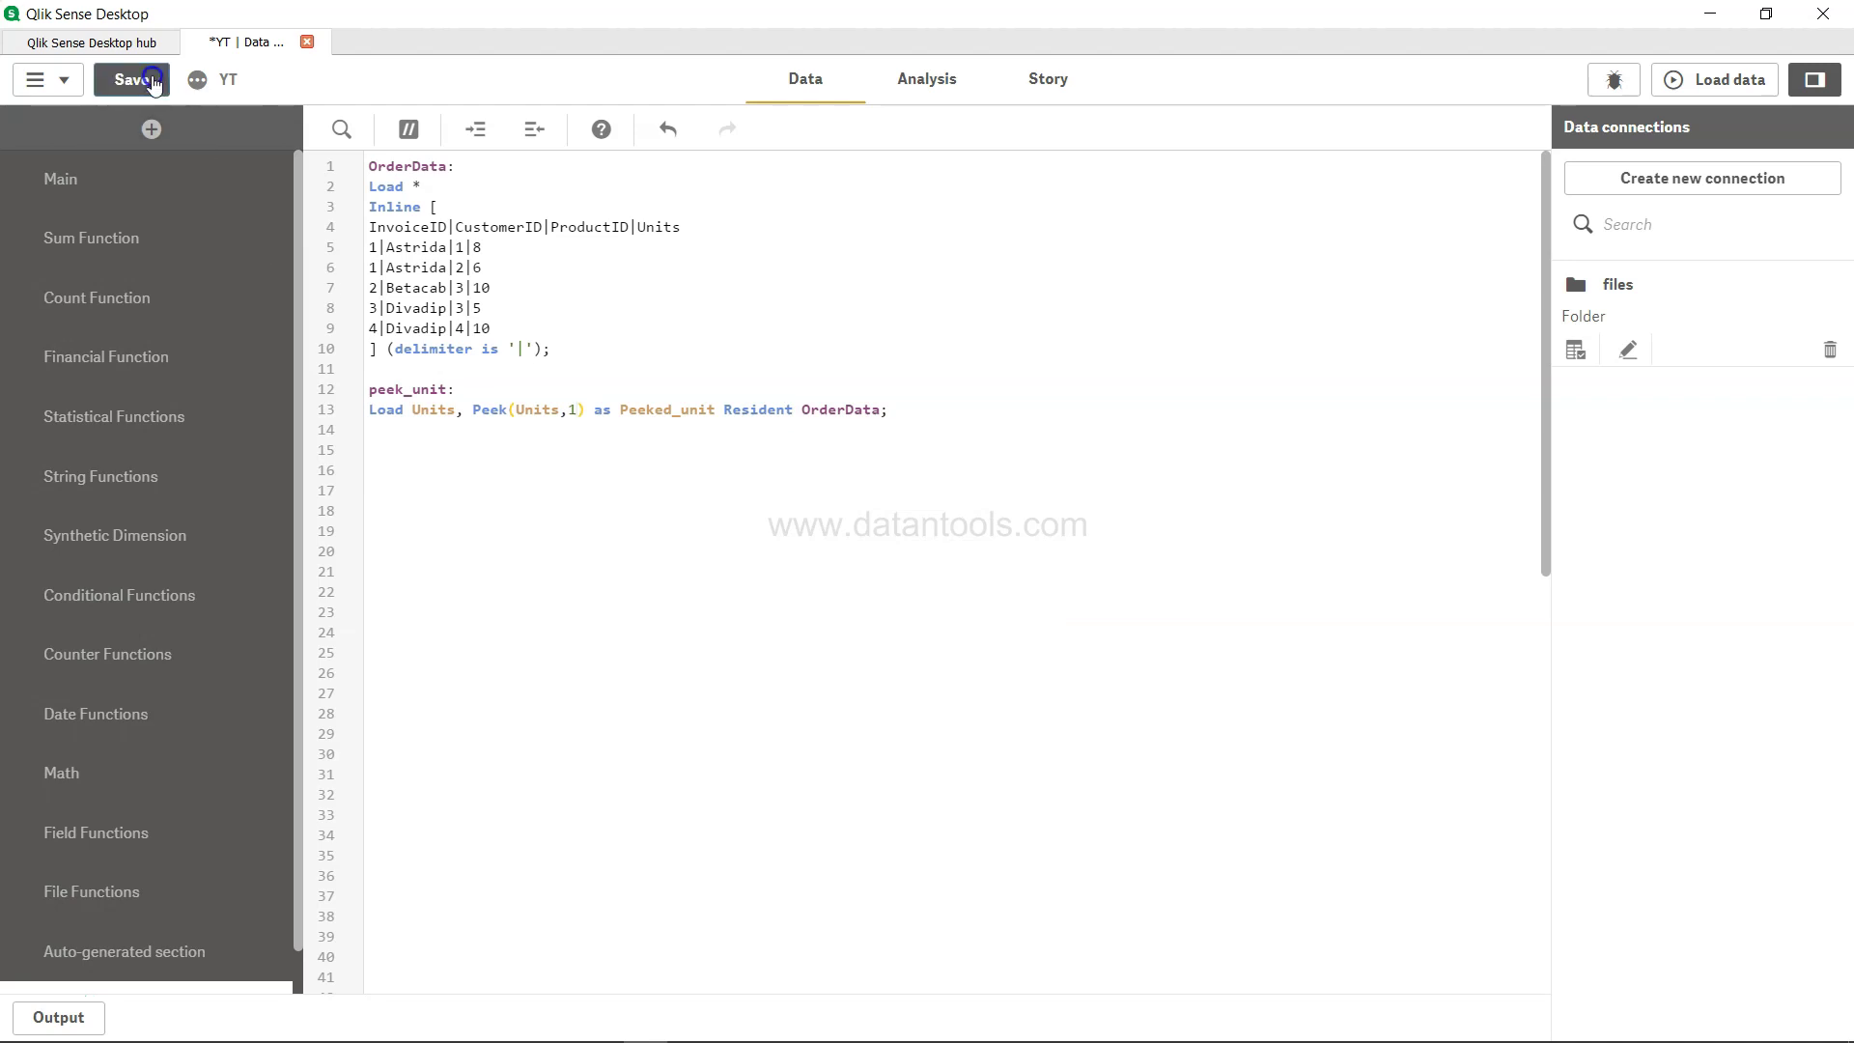
left_click(1702, 83)
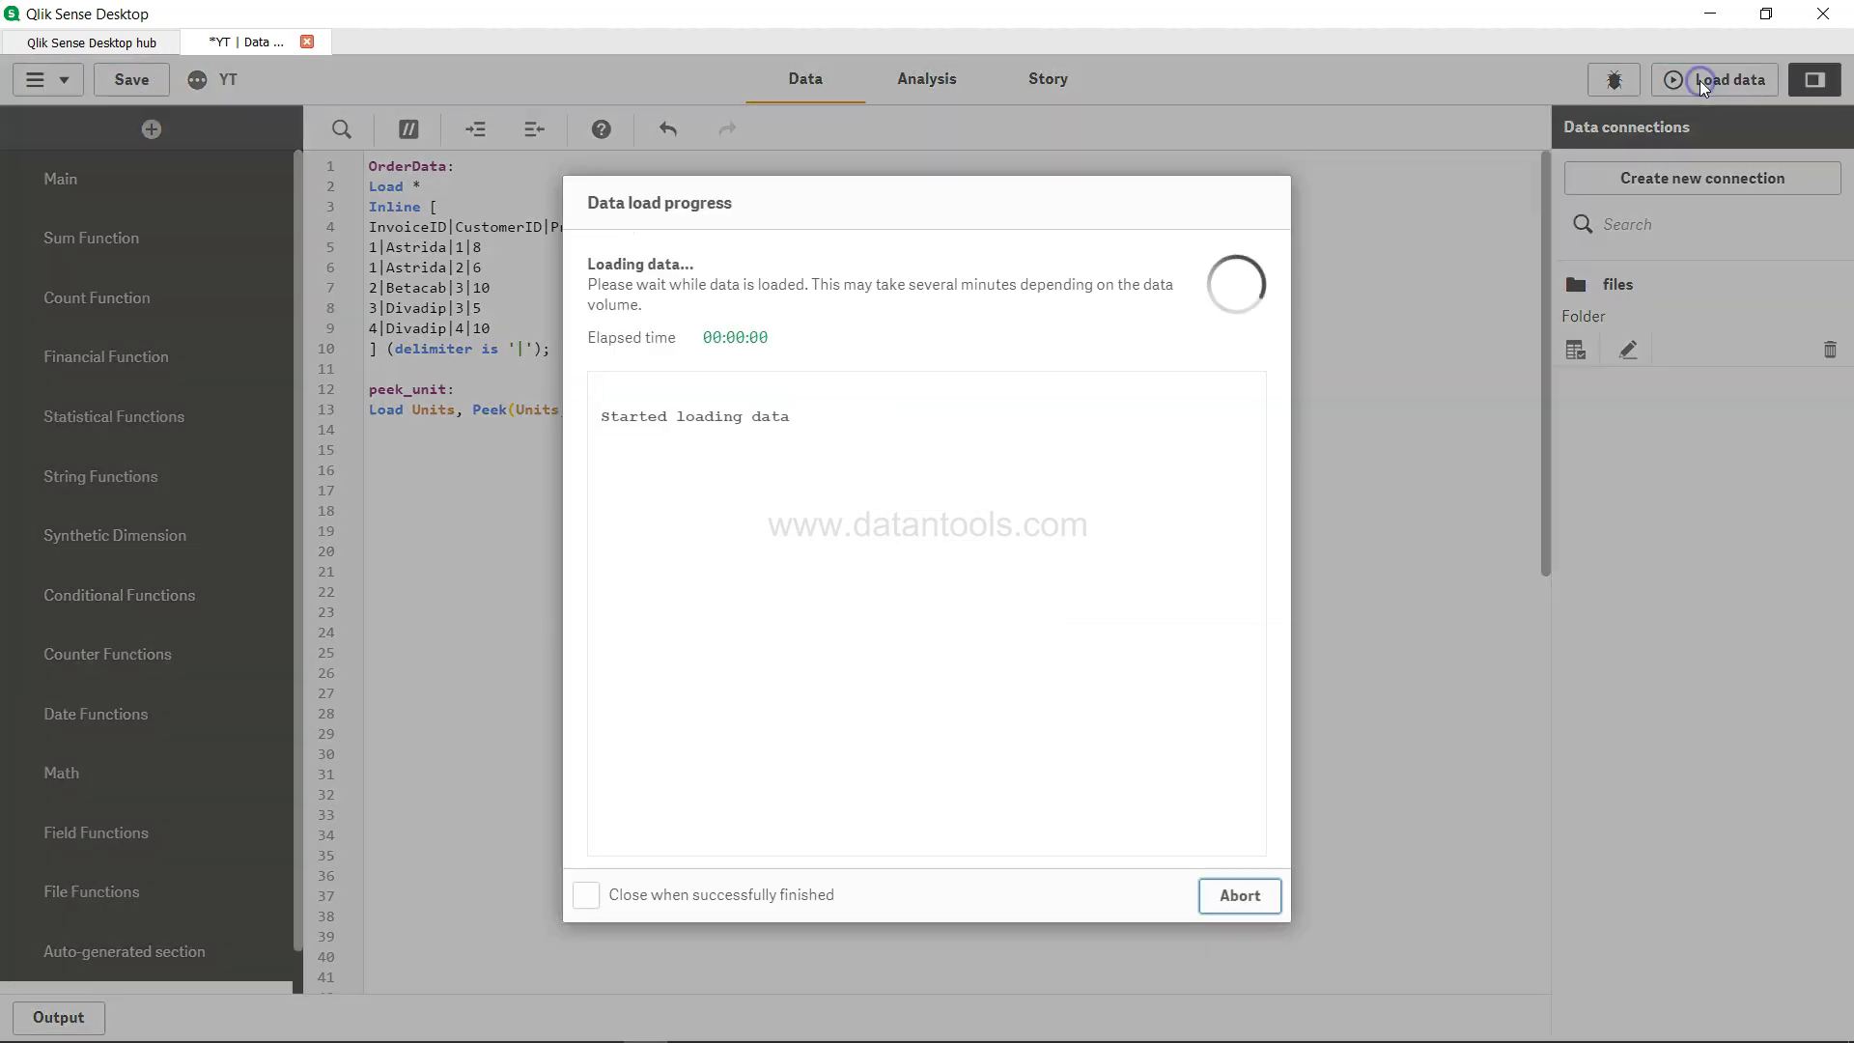
left_click(1258, 895)
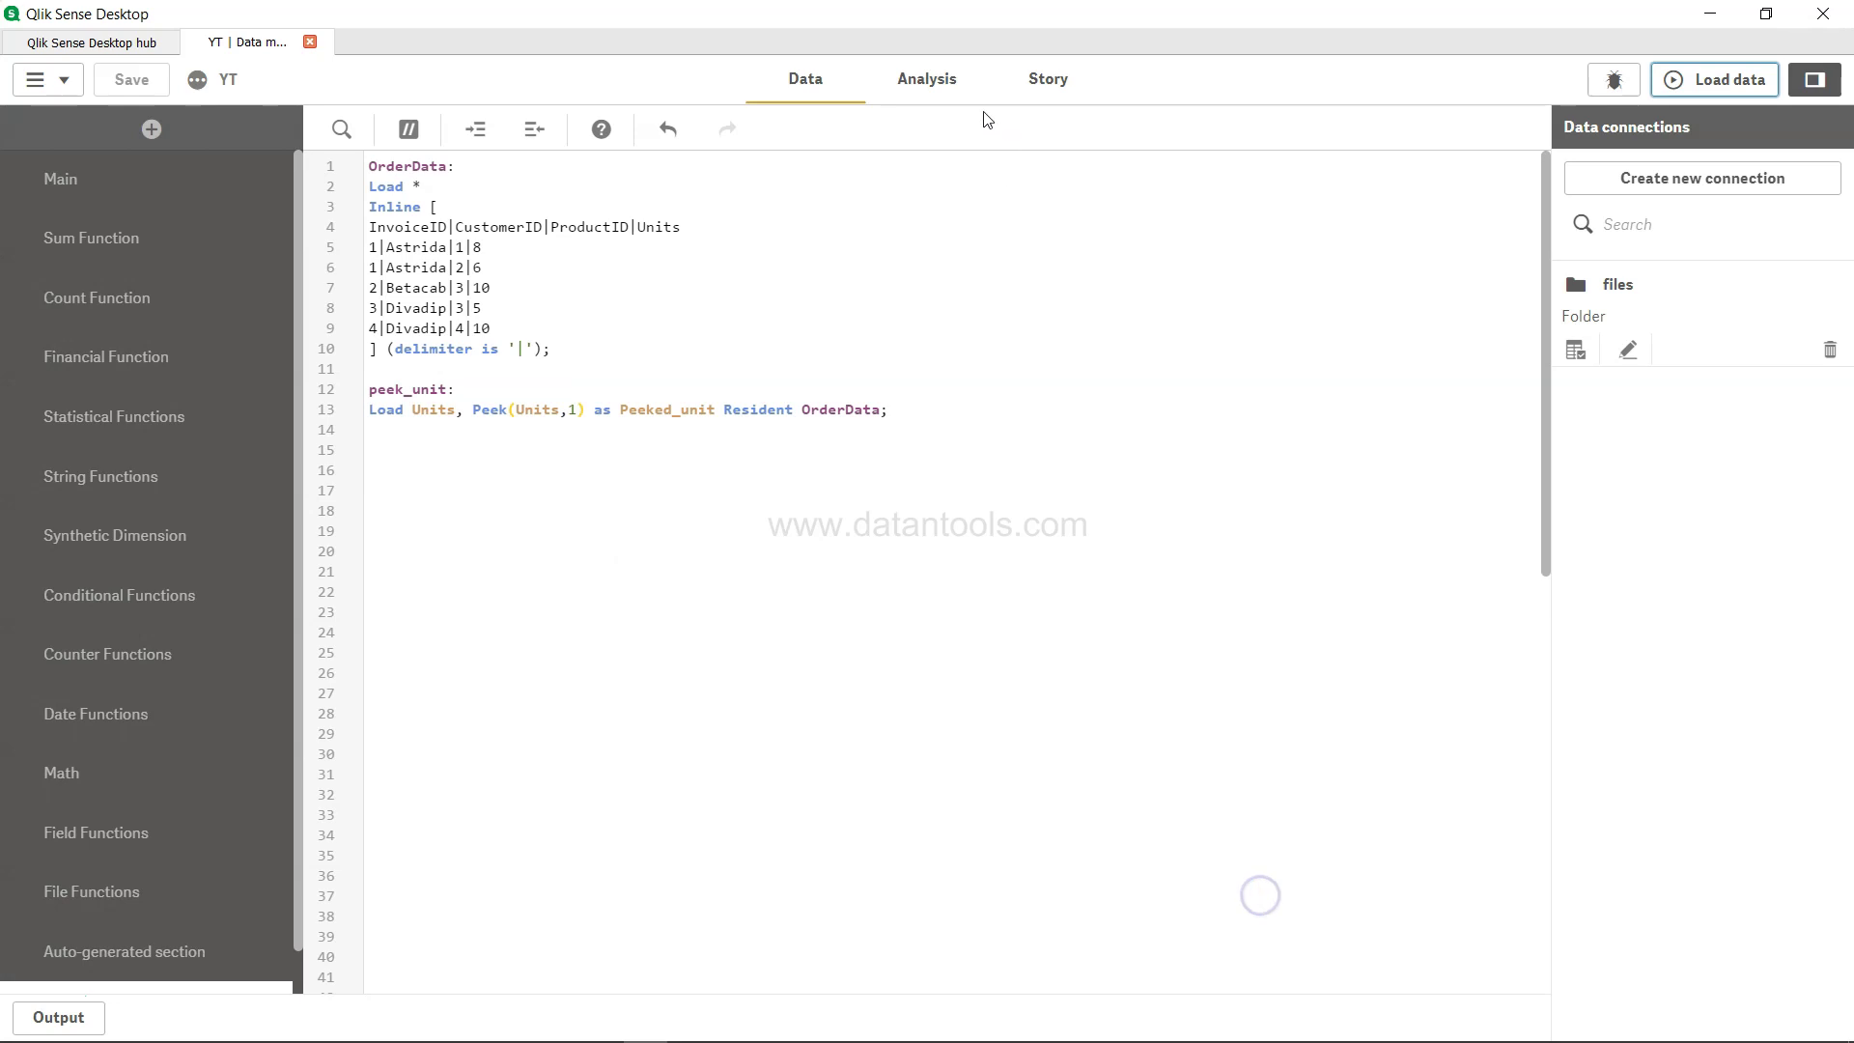
left_click(943, 87)
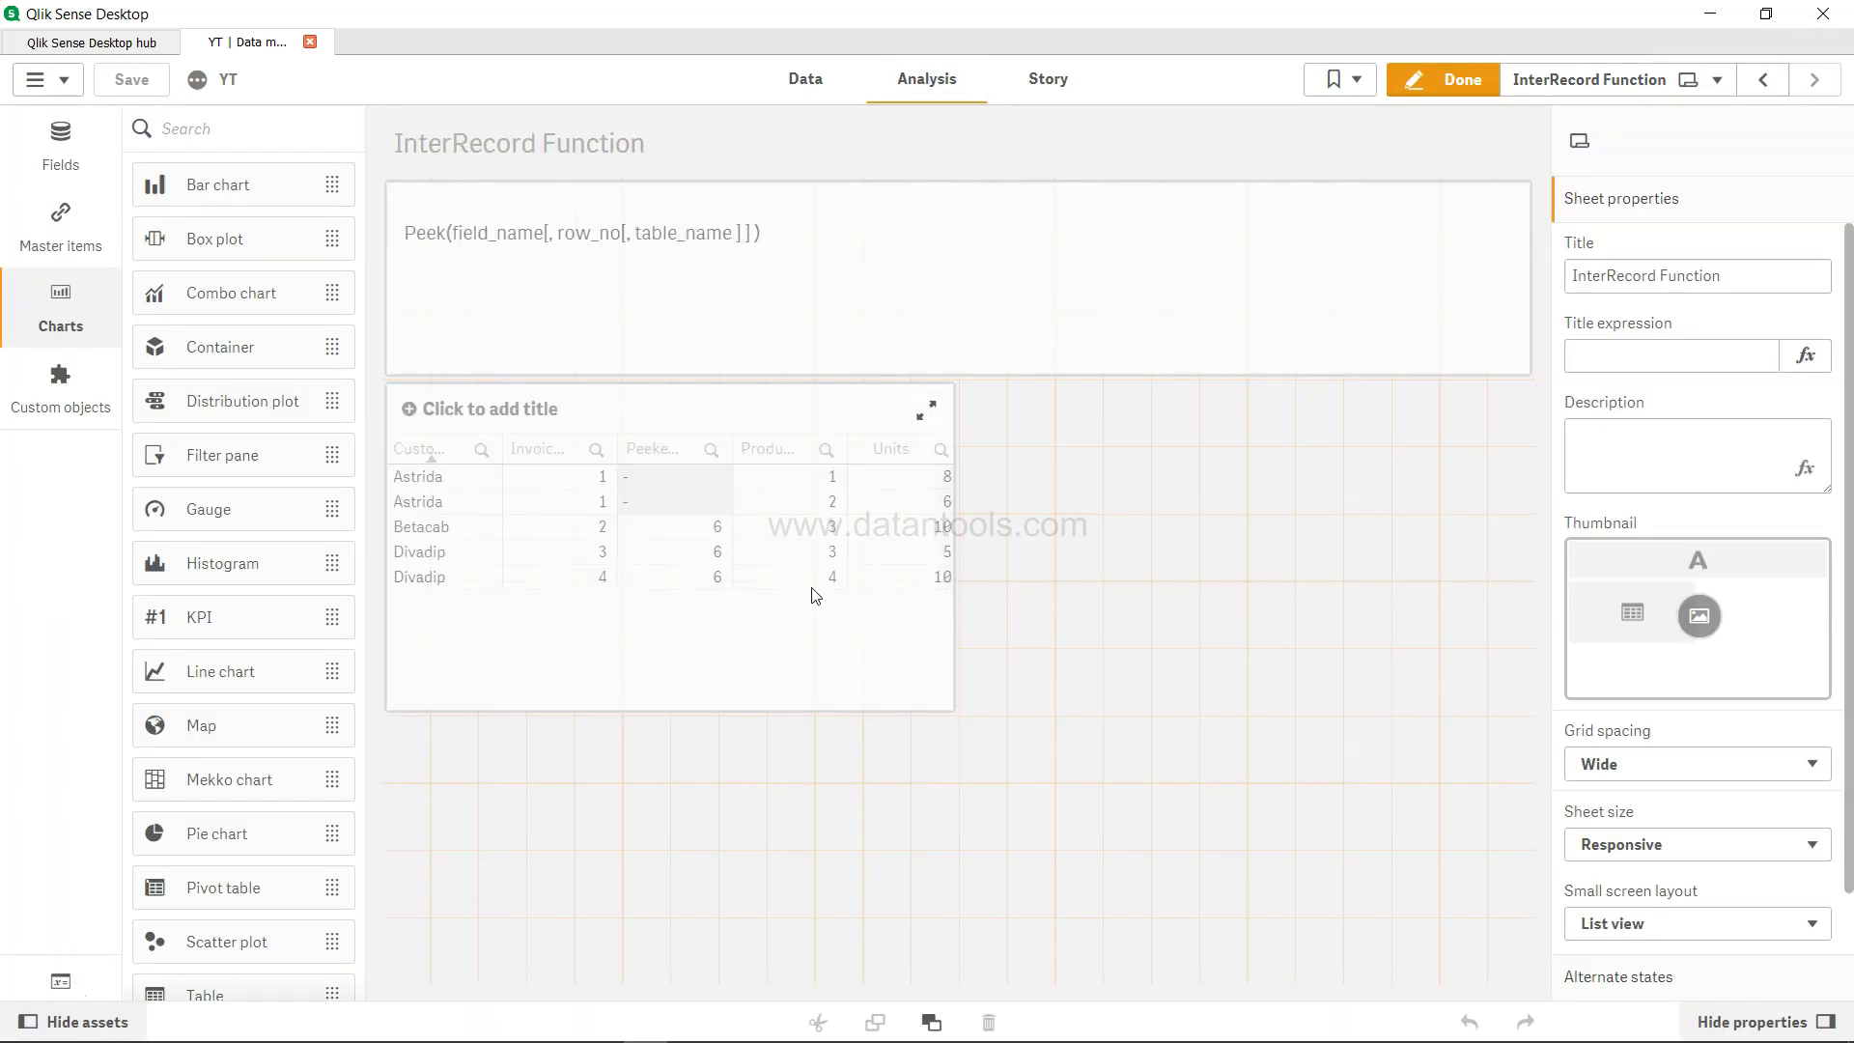
Step: Replace the 1 with 0 so the script reads Peek(Units,0), save, reload, and view the sheet
left_click(807, 80)
left_click(575, 398)
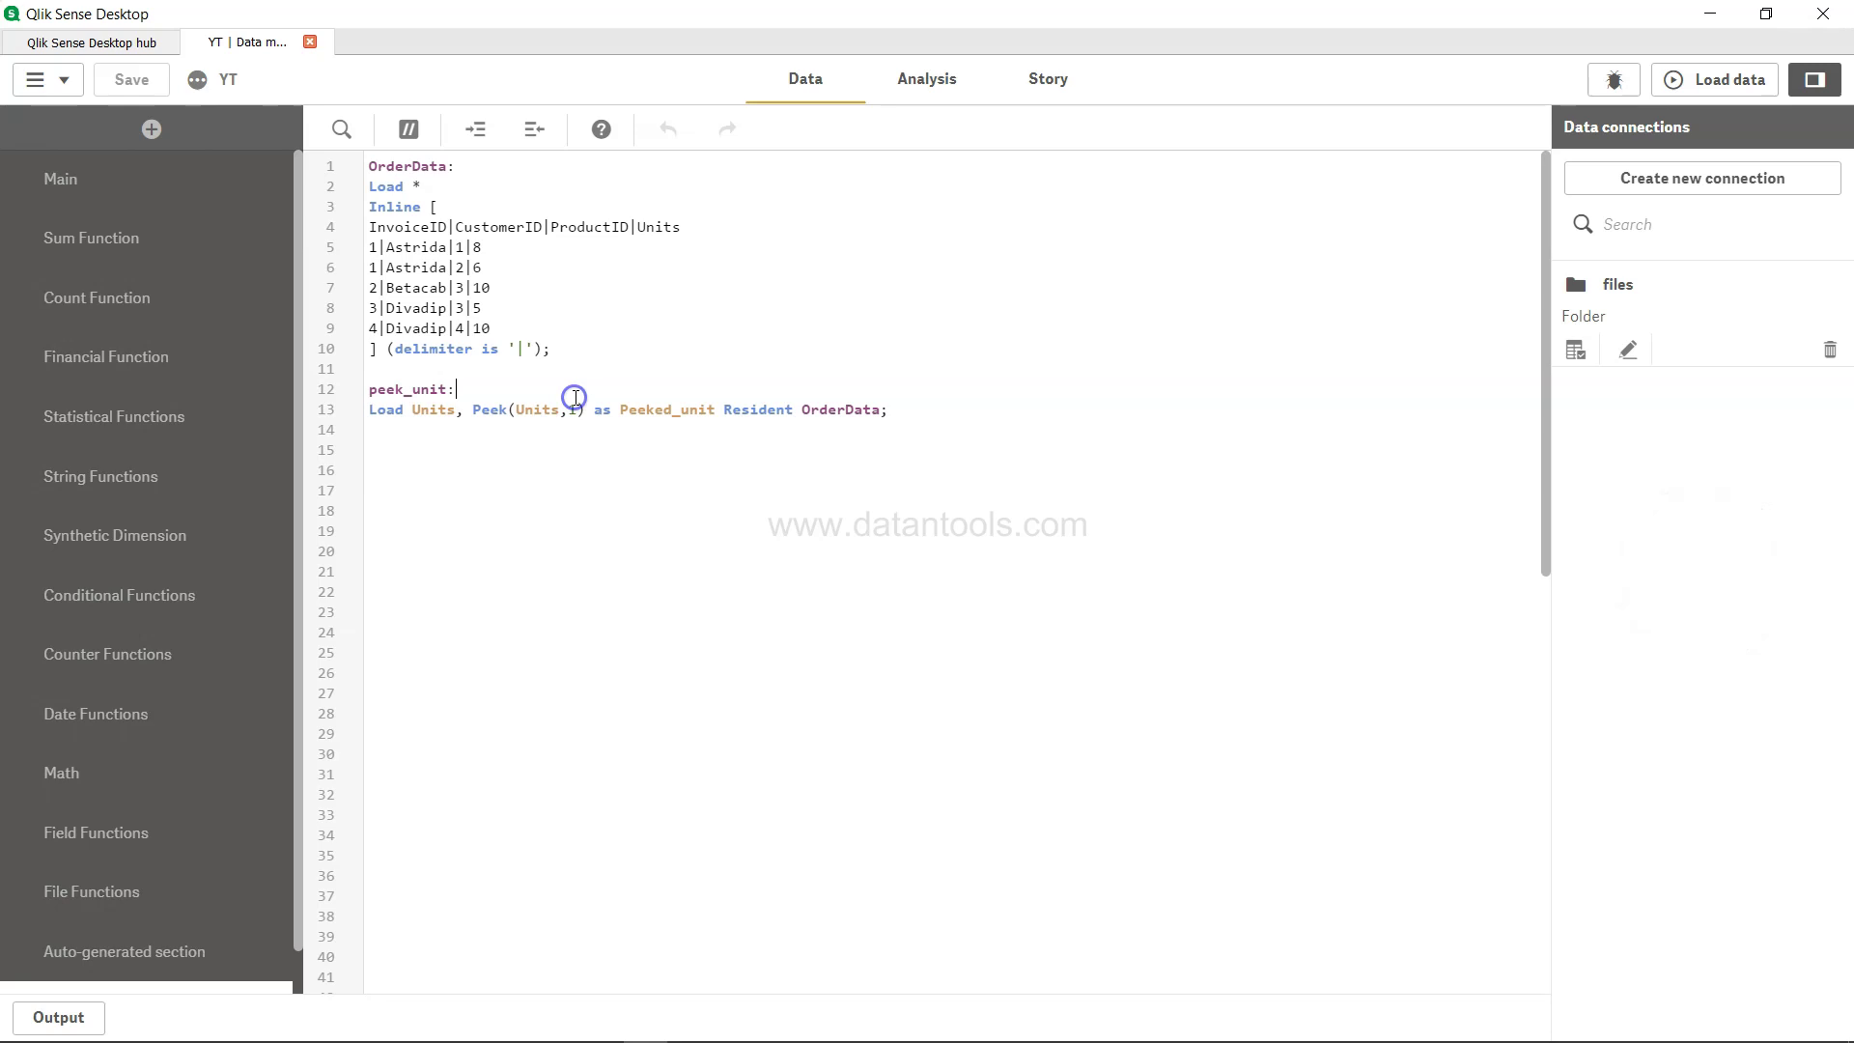
double_click(575, 409)
type("0")
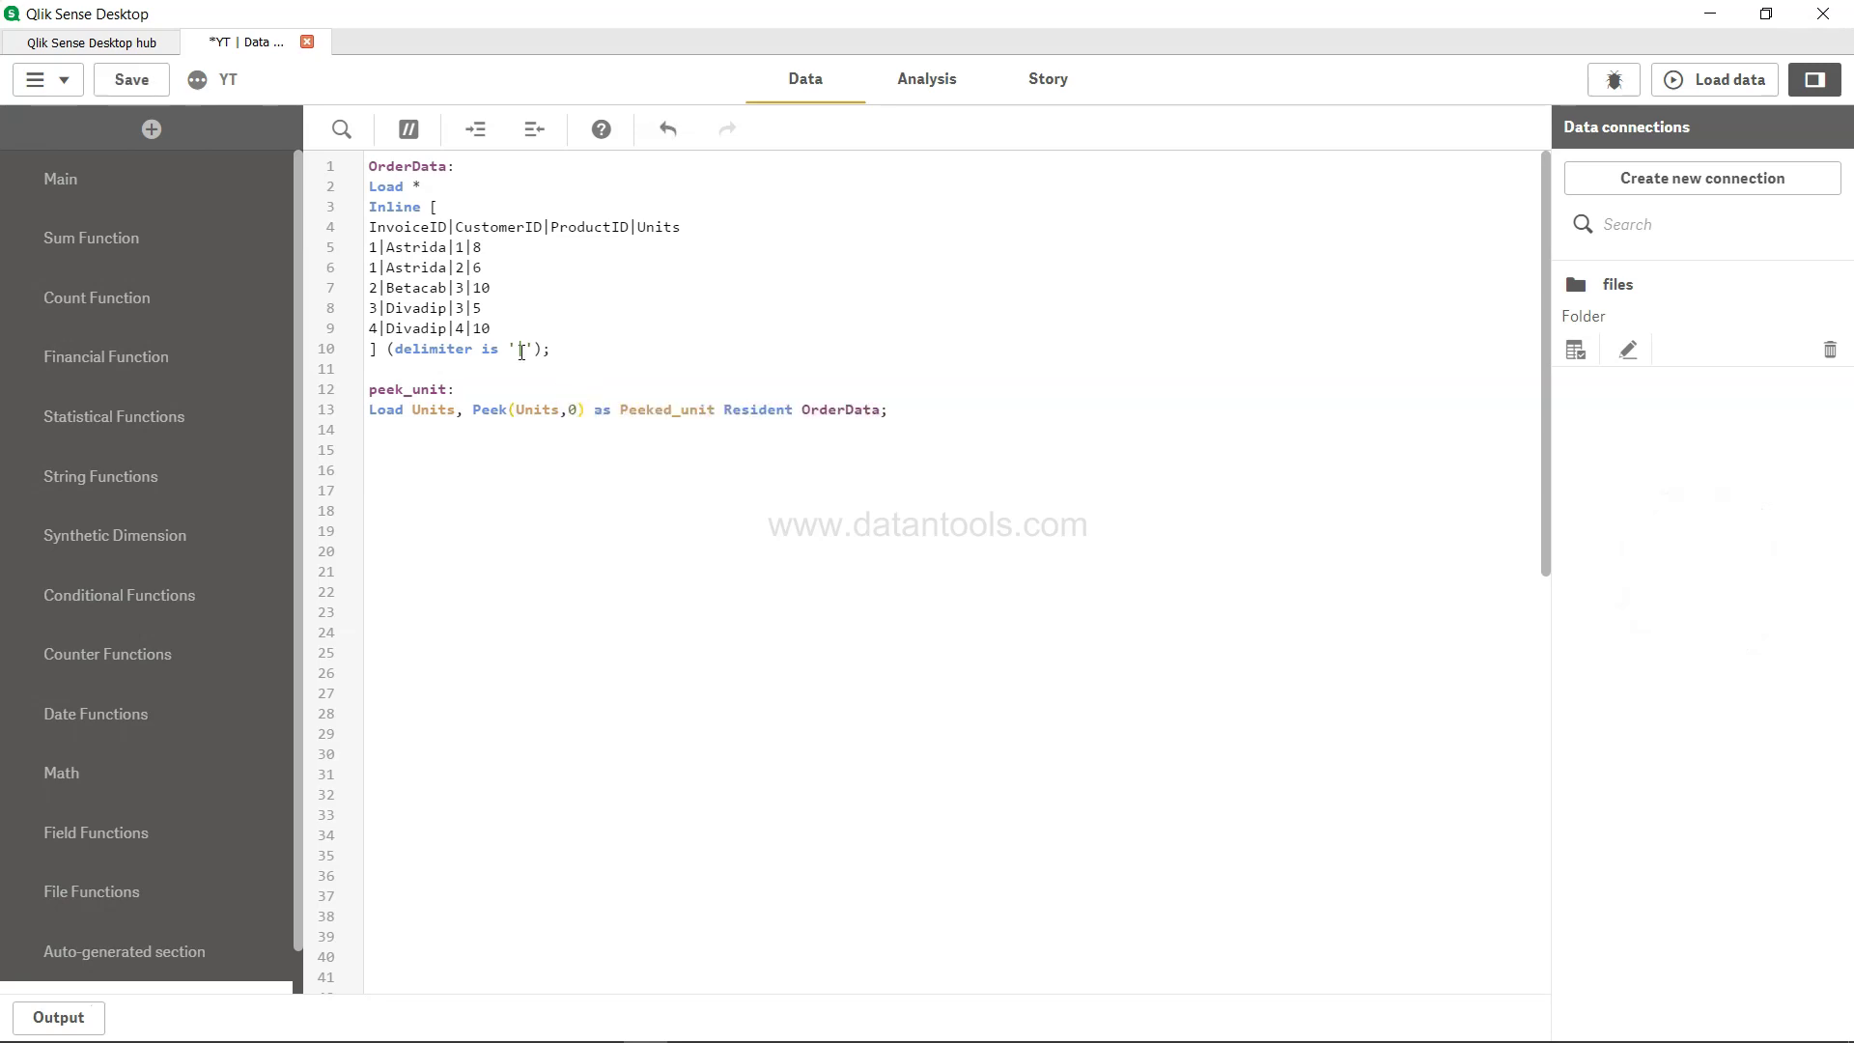
left_click(131, 79)
left_click(1727, 77)
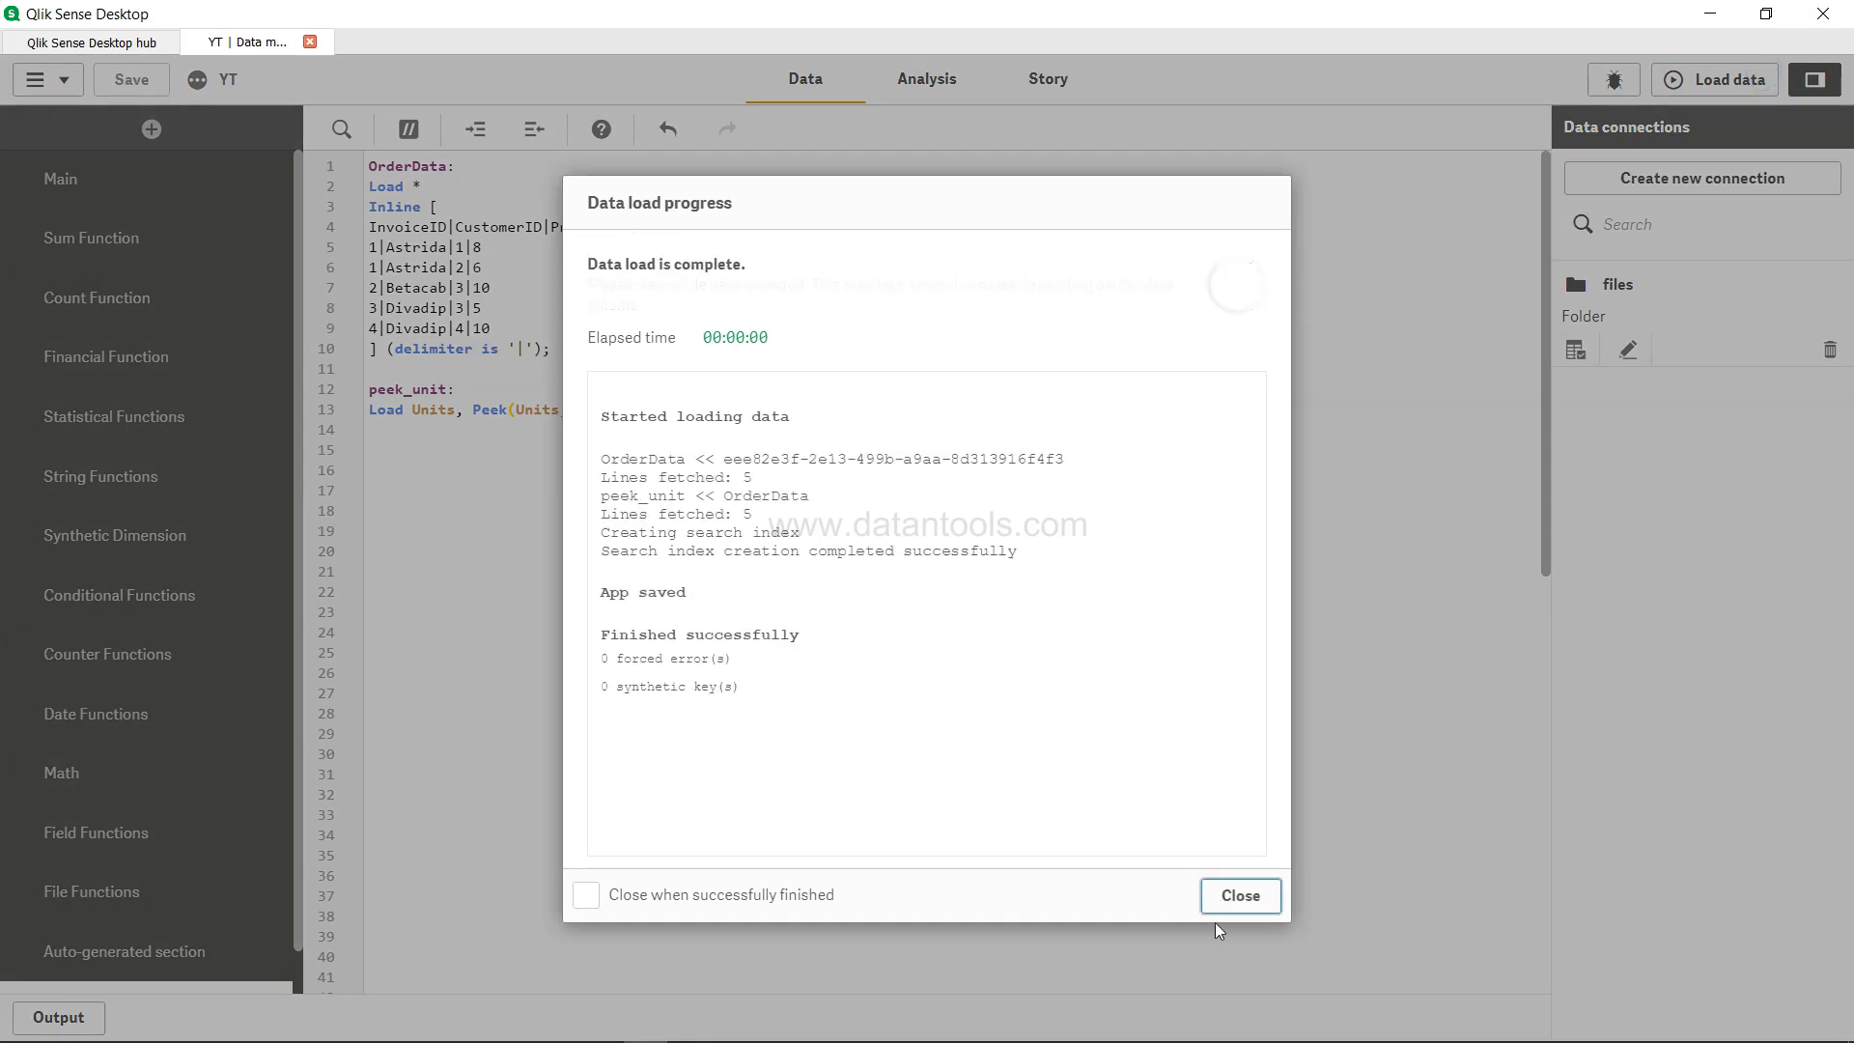
left_click(1243, 897)
left_click(949, 76)
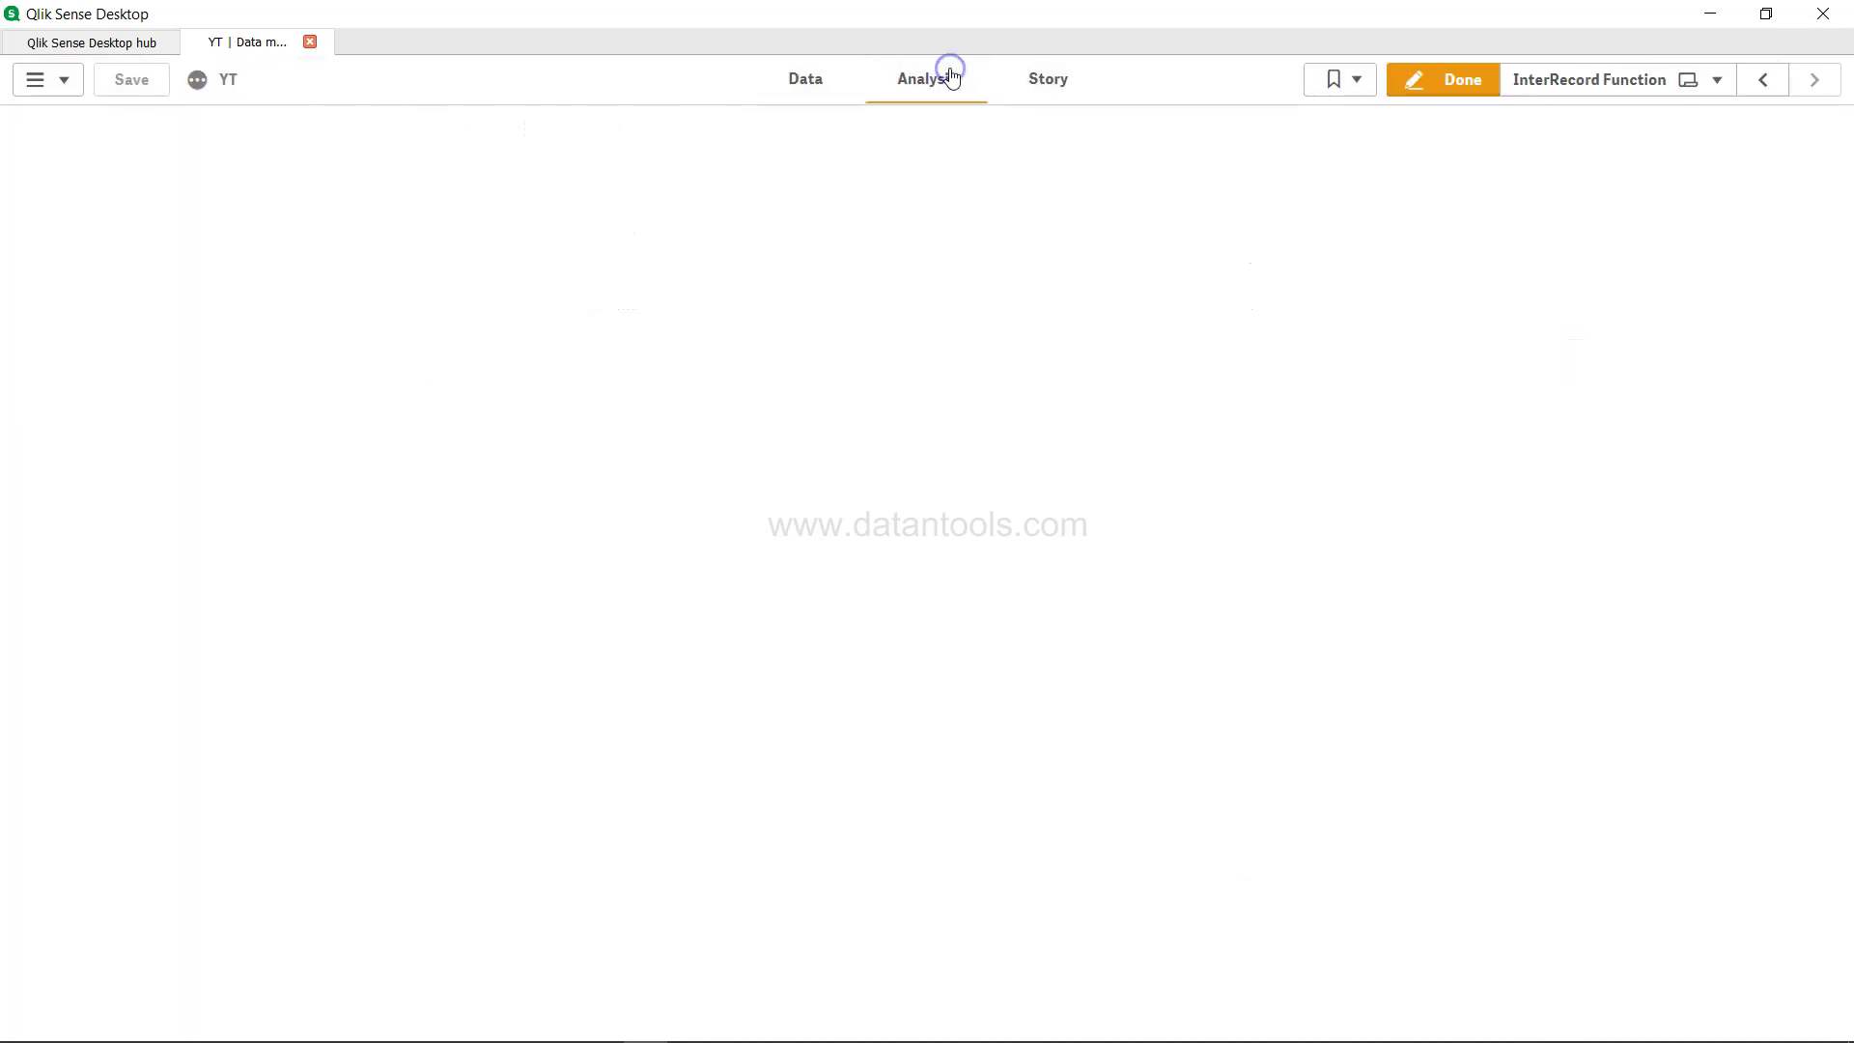